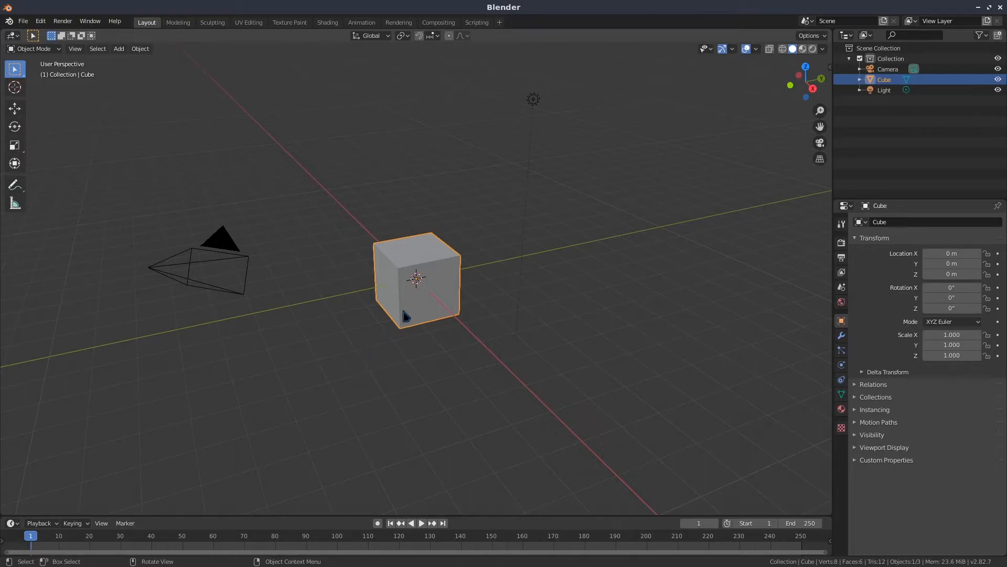
Delete the default cube and import the Base STL mesh from the STL folder in the home directory
key("Delete")
left_click(23, 21)
mouse_move(95, 167)
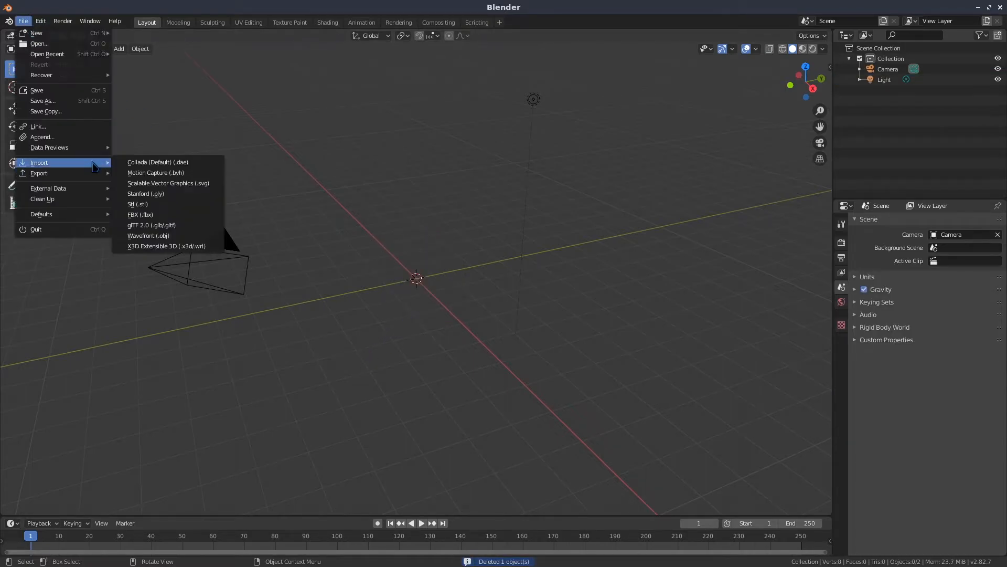
left_click(139, 204)
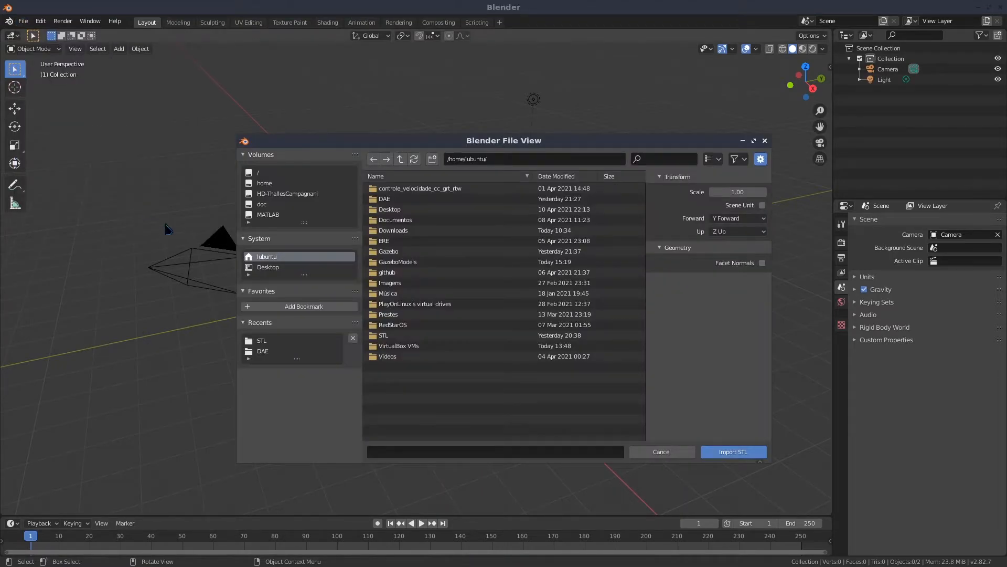
double_click(387, 340)
double_click(394, 196)
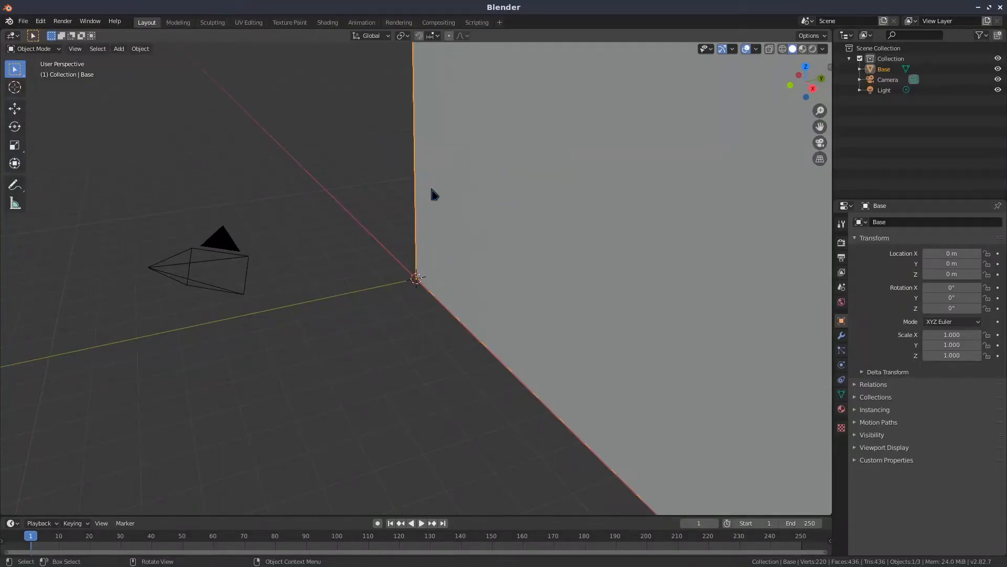
Scale the Base object down to 1/1000 (0.001) on the X, Y and Z axes
scroll(393, 317, "down", 10)
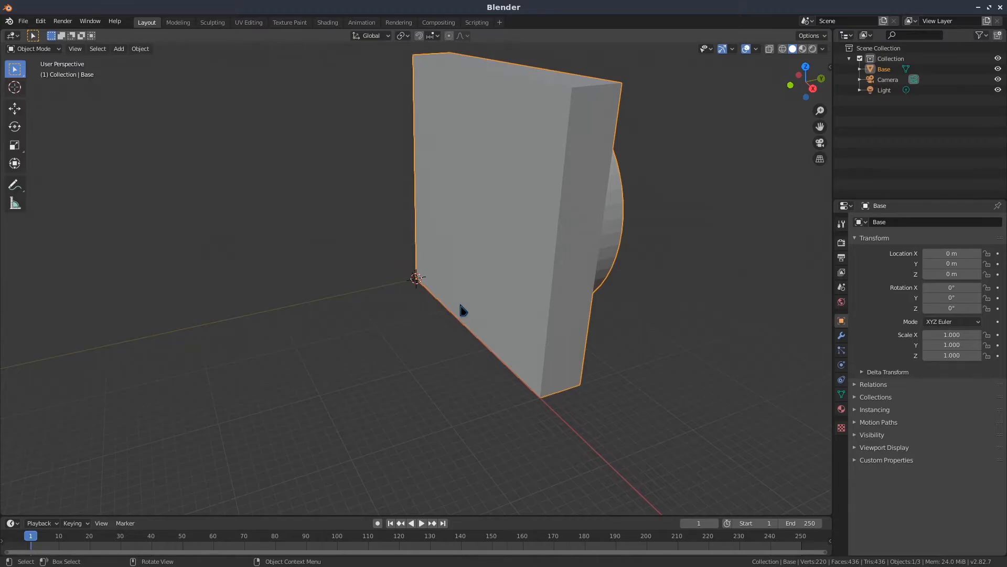
left_click(953, 336)
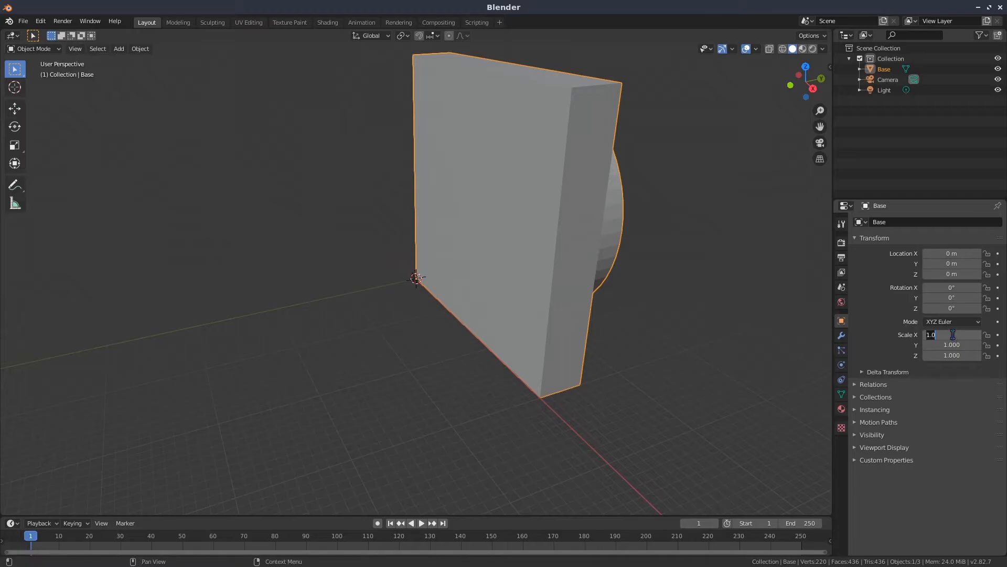
type("1/1000")
key("Return")
left_click(950, 335)
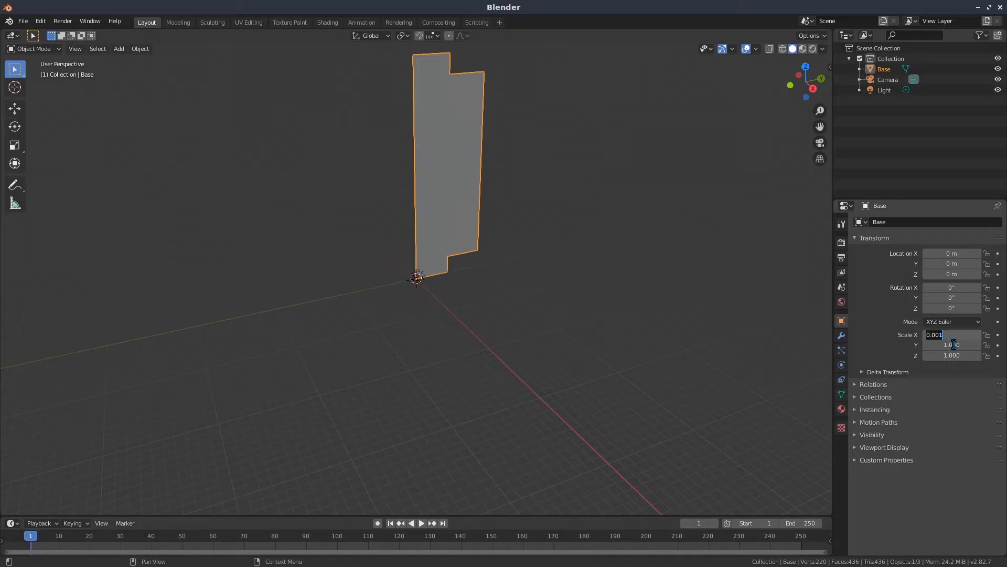
key("Return")
left_click(955, 345)
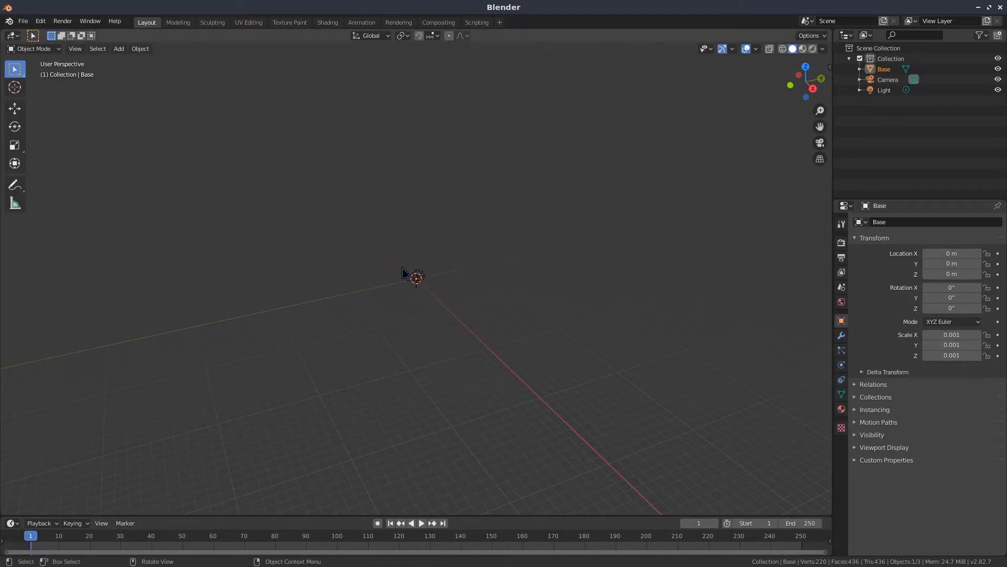
Rotate the Base object to 90° about the X axis
scroll(420, 299, "up", 10)
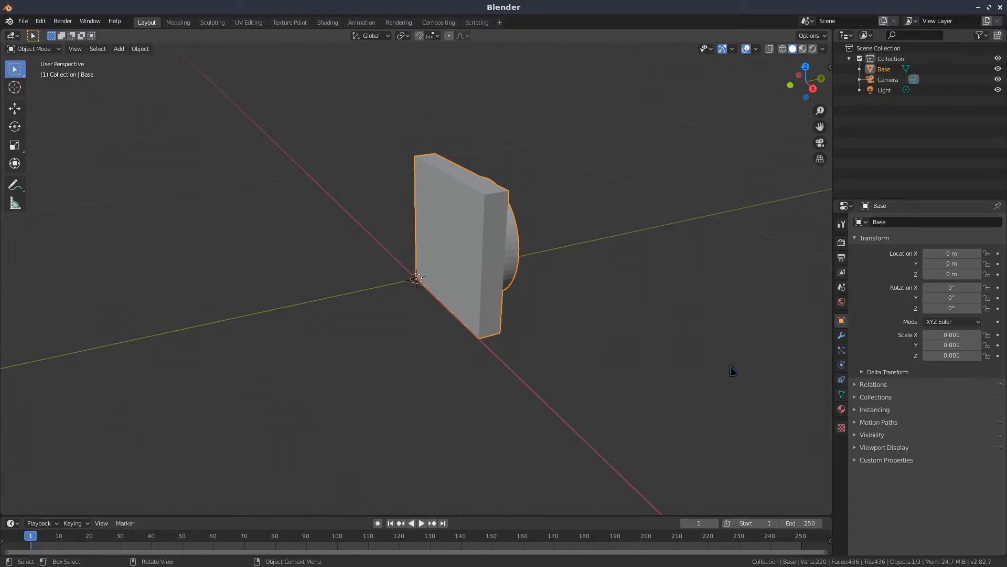
left_click(936, 289)
type("0d")
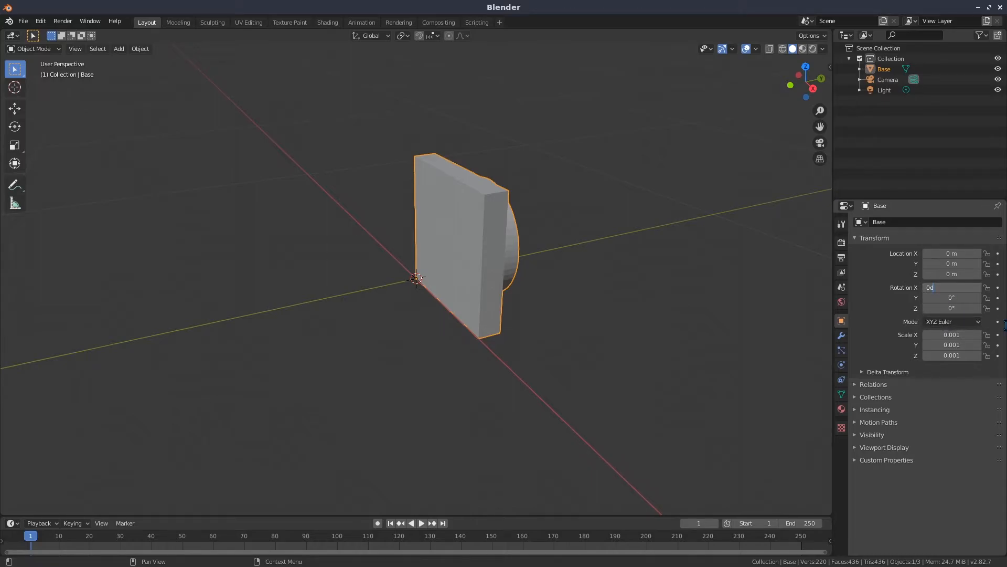
key("BackSpace")
key("BackSpace")
type("90")
key("Return")
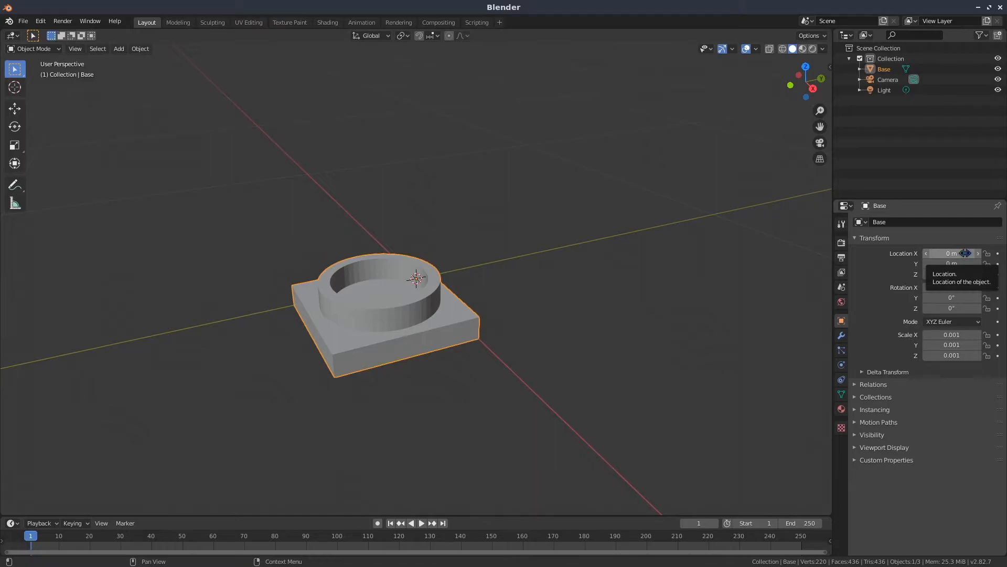
Set the Base object's location to X -0.15 m and Y 0.15 m
left_click(965, 254)
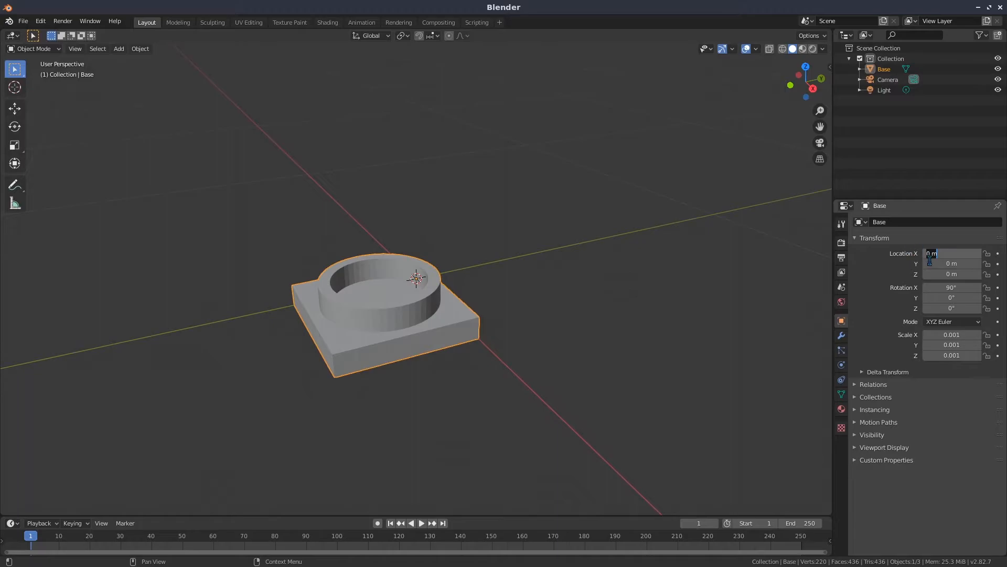
type("-0.15")
key("Return")
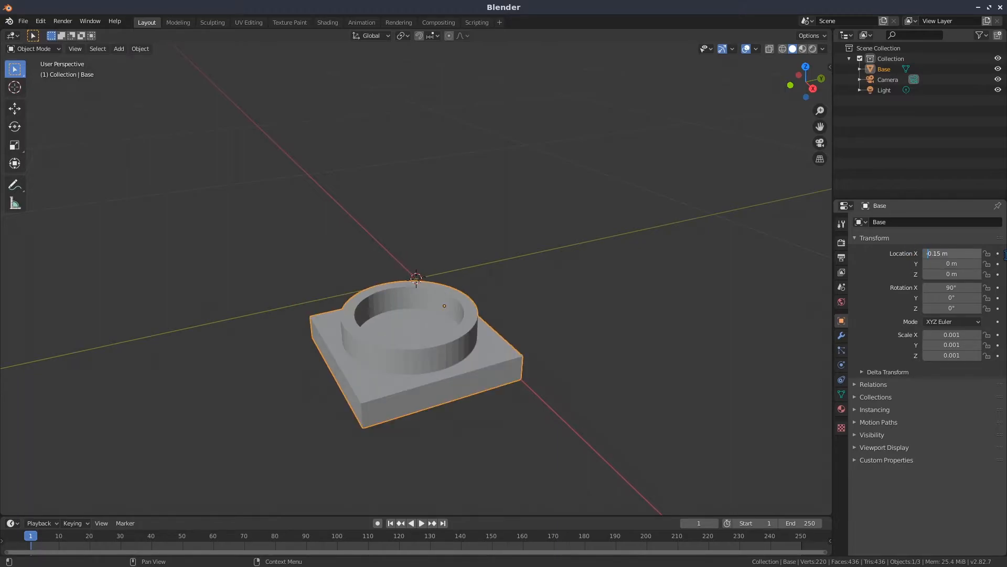
key("Return")
left_click(970, 263)
type("0.15")
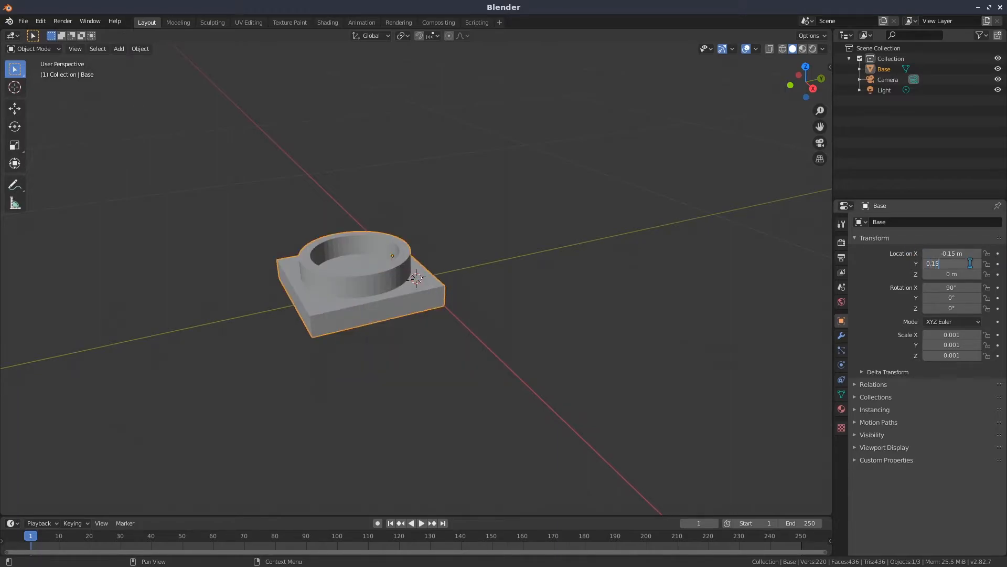
key("Return")
Start a Collada (.dae) export of the scene and open the DAE folder as its destination
mouse_move(446, 367)
middle_mouse_down()
mouse_move(432, 263)
mouse_move(438, 228)
mouse_move(458, 240)
mouse_move(440, 375)
mouse_move(436, 362)
middle_mouse_up()
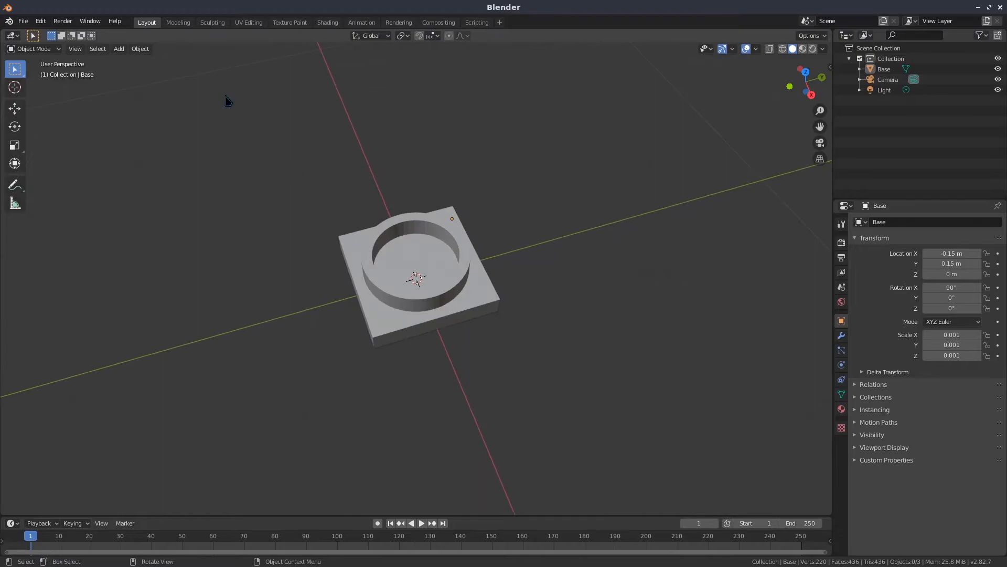
left_click(23, 21)
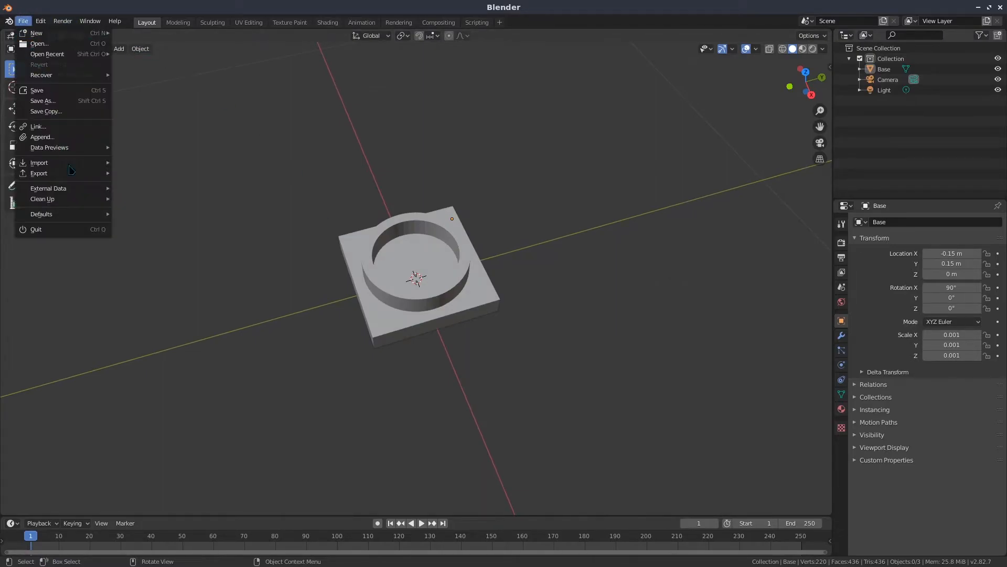
mouse_move(80, 175)
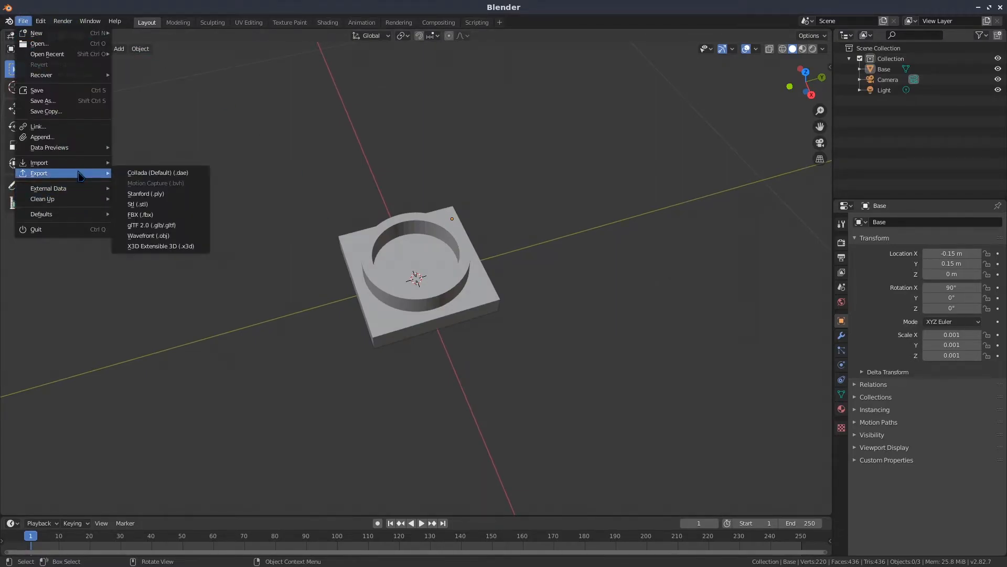
left_click(184, 176)
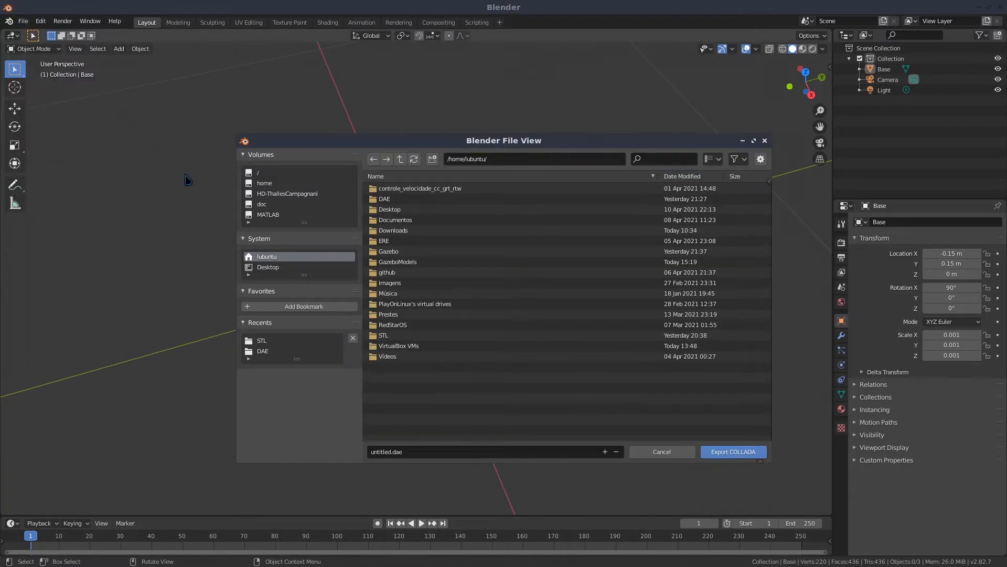
double_click(386, 199)
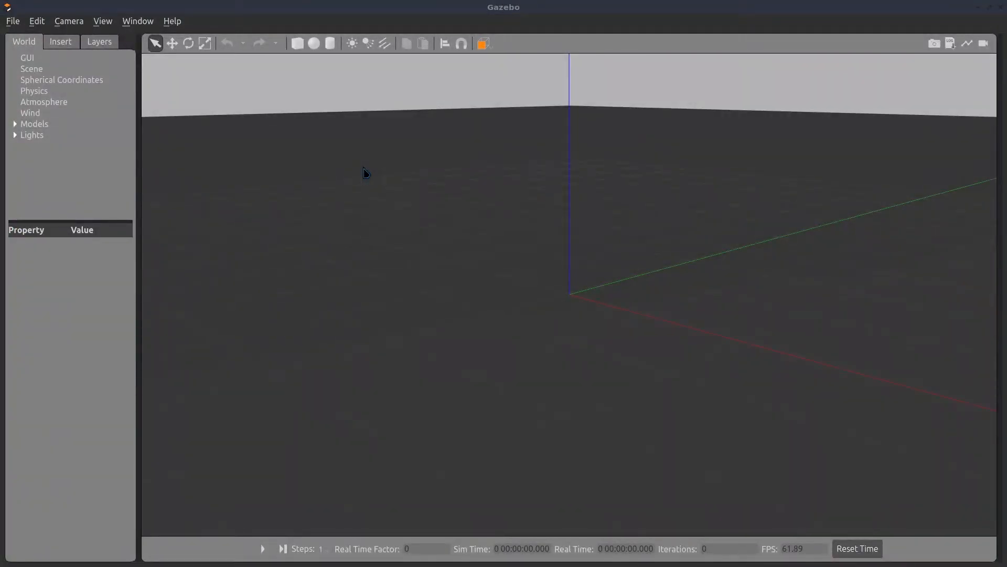
In Gazebo, enter the Model Editor and choose base.dae from the DAE folder as the mesh for a custom shape link
left_click(37, 22)
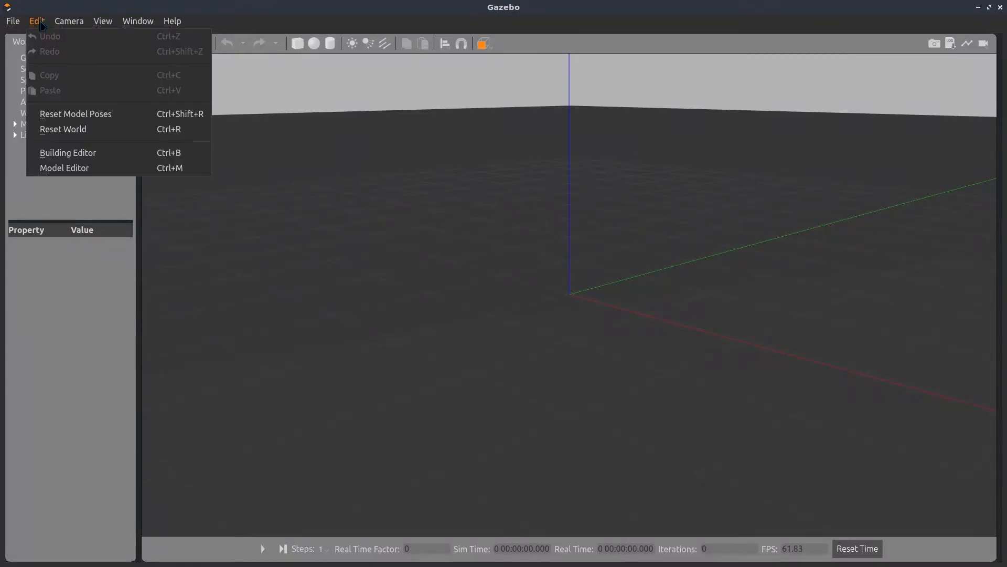
left_click(86, 169)
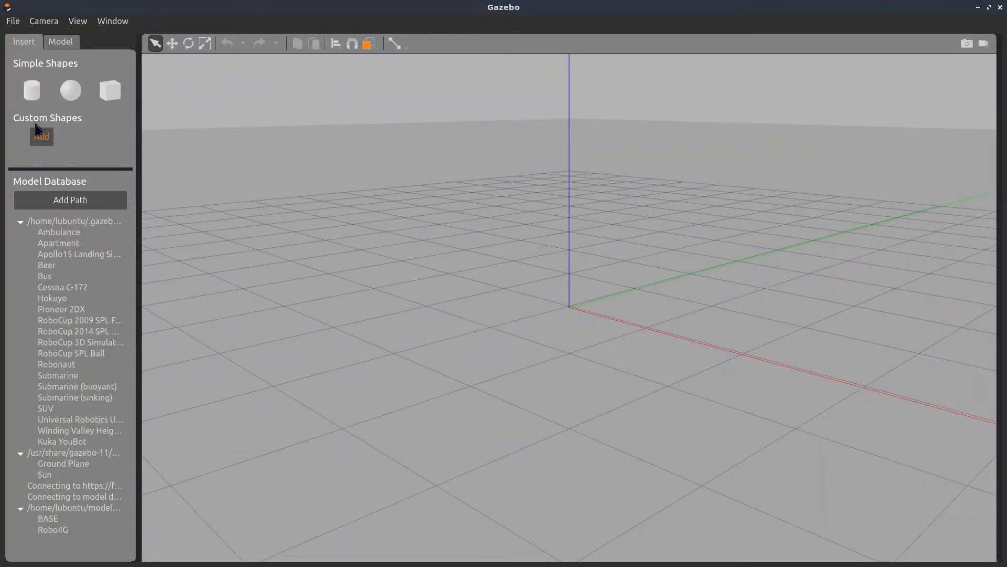
left_click(42, 138)
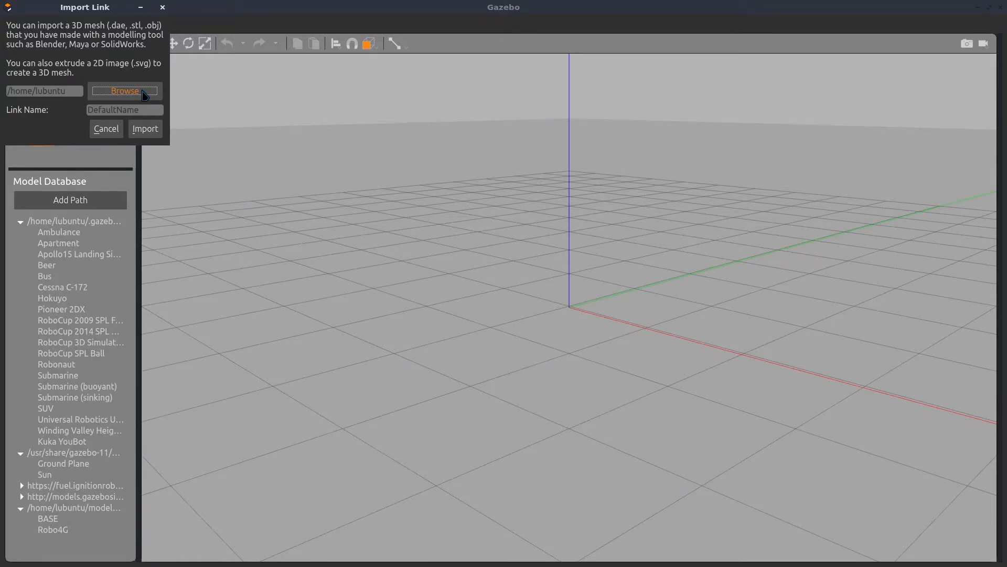
left_click(125, 91)
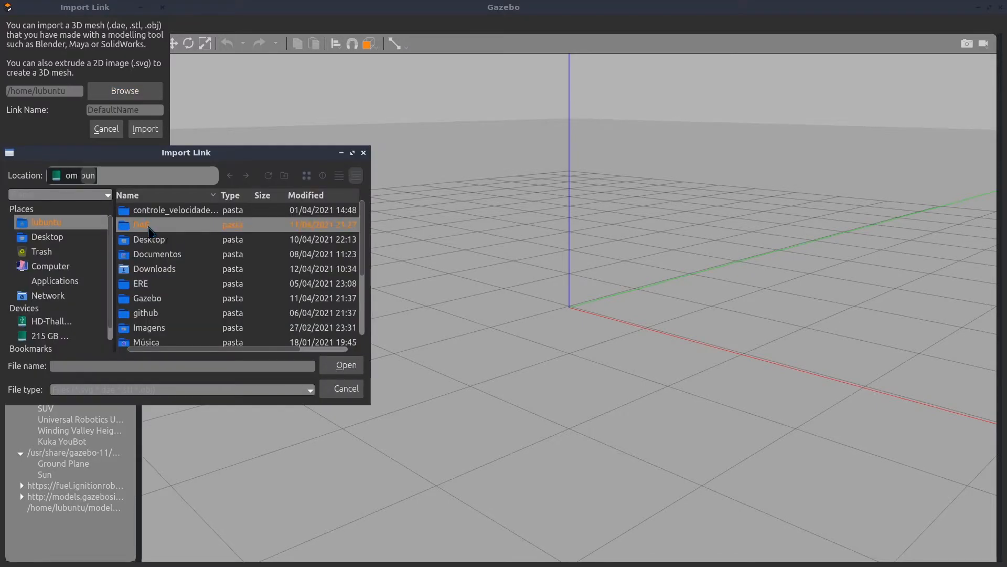
double_click(149, 227)
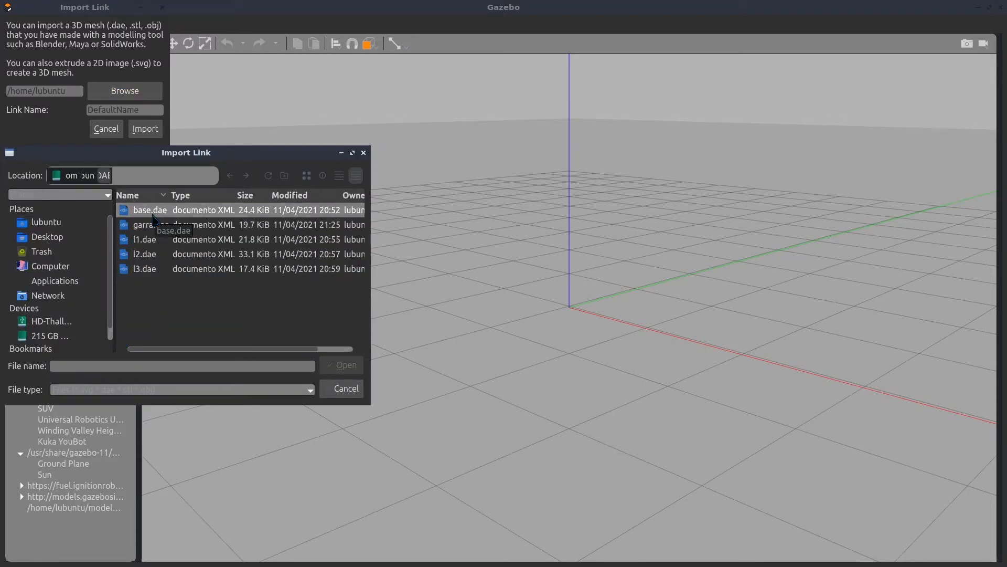
left_click(150, 210)
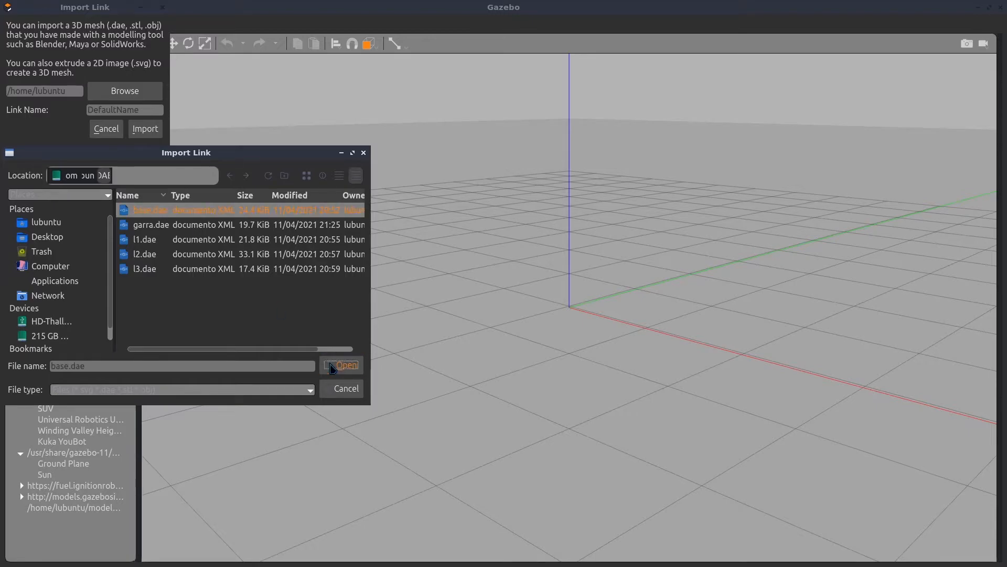
left_click(341, 365)
Name the link base, import it and place it near the origin at about X 0.37 m, Y -0.03 m
double_click(136, 111)
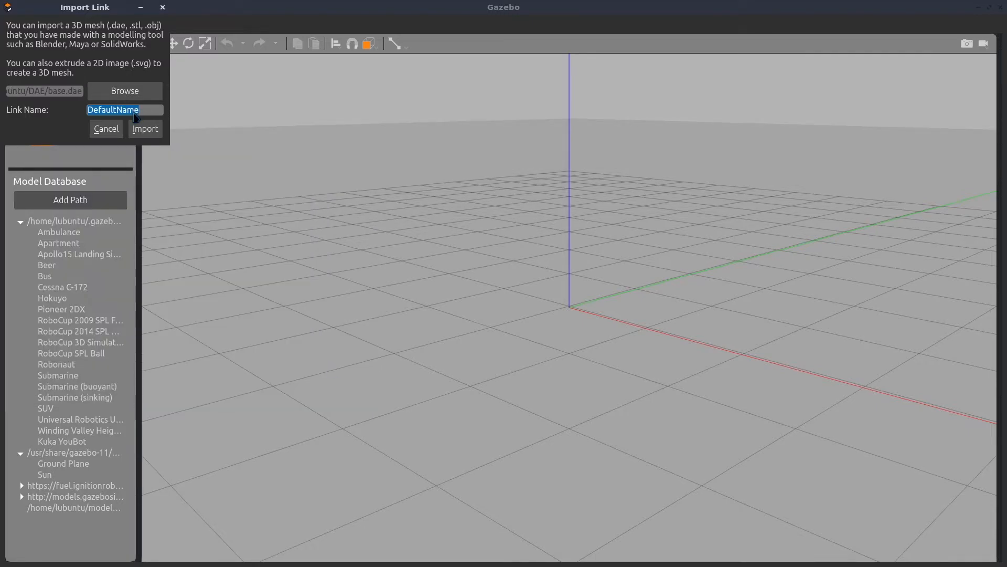
type("base")
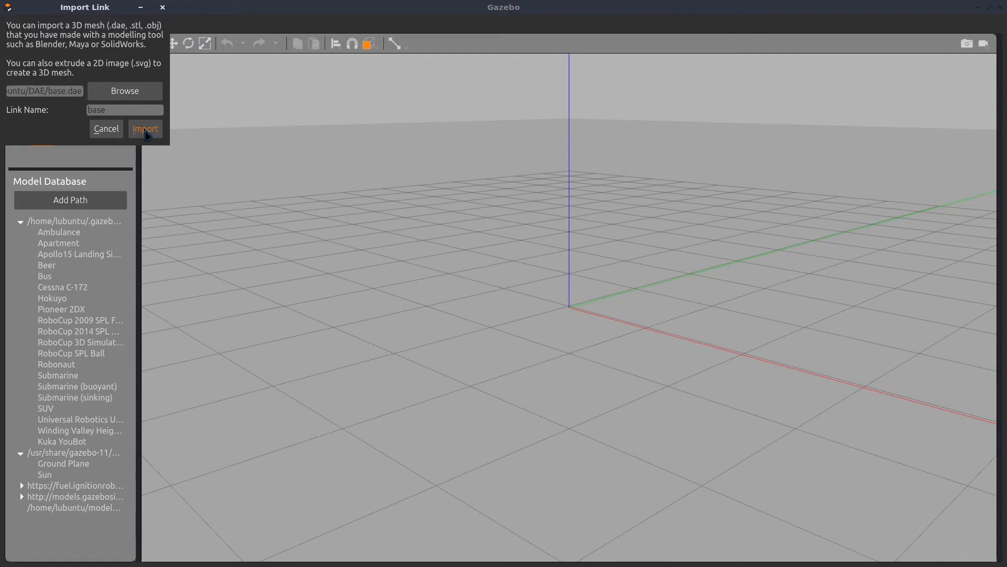
left_click(145, 130)
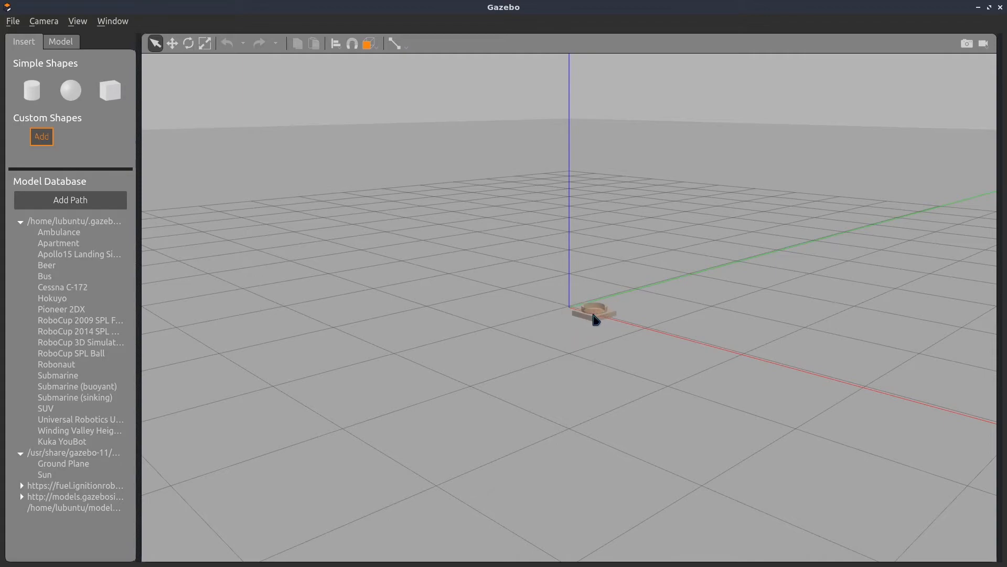
left_click(596, 319)
Show the model settings and open the Link Inspector for link_0
left_click(75, 42)
left_click(22, 42)
left_click(67, 46)
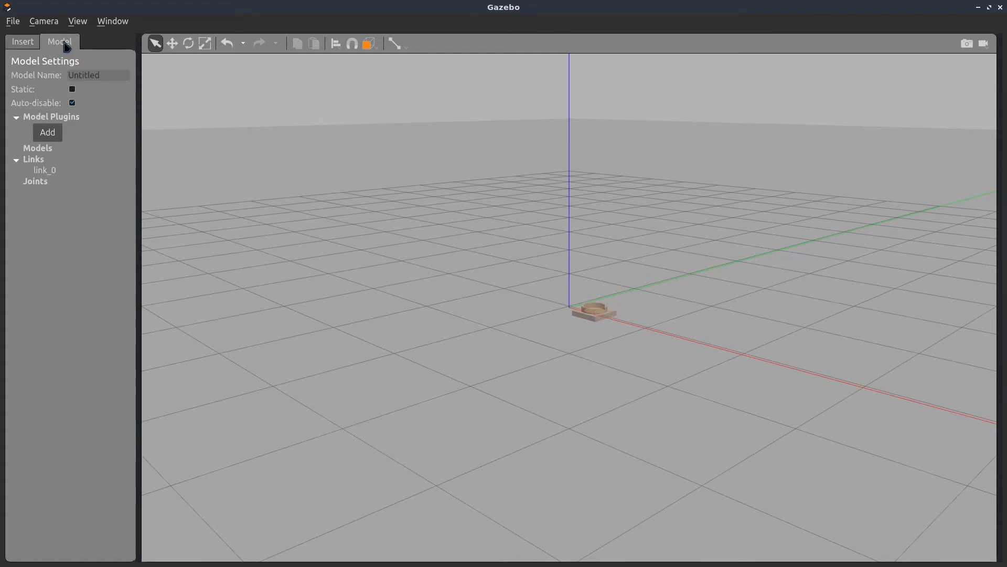
left_click(46, 173)
right_click(55, 175)
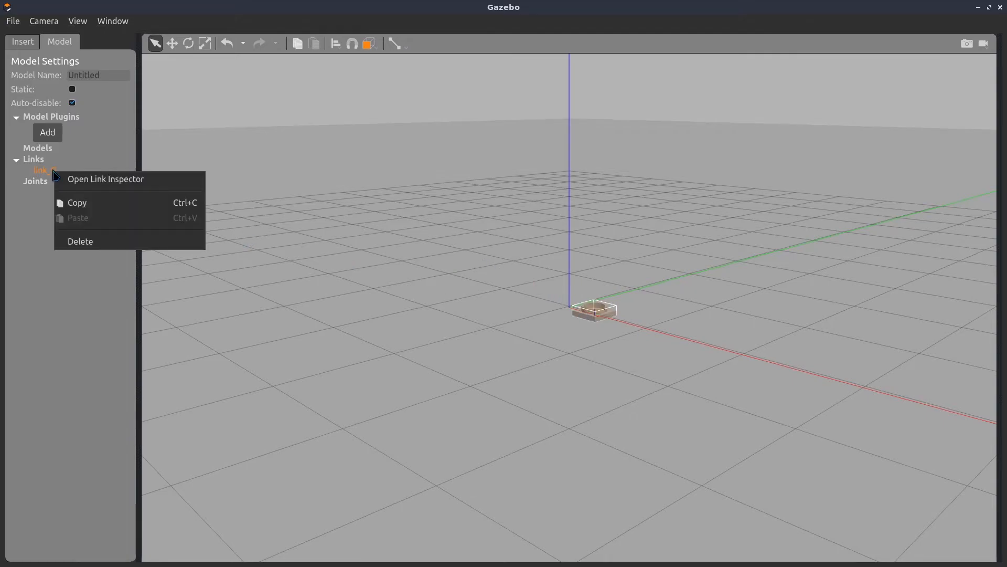
left_click(86, 181)
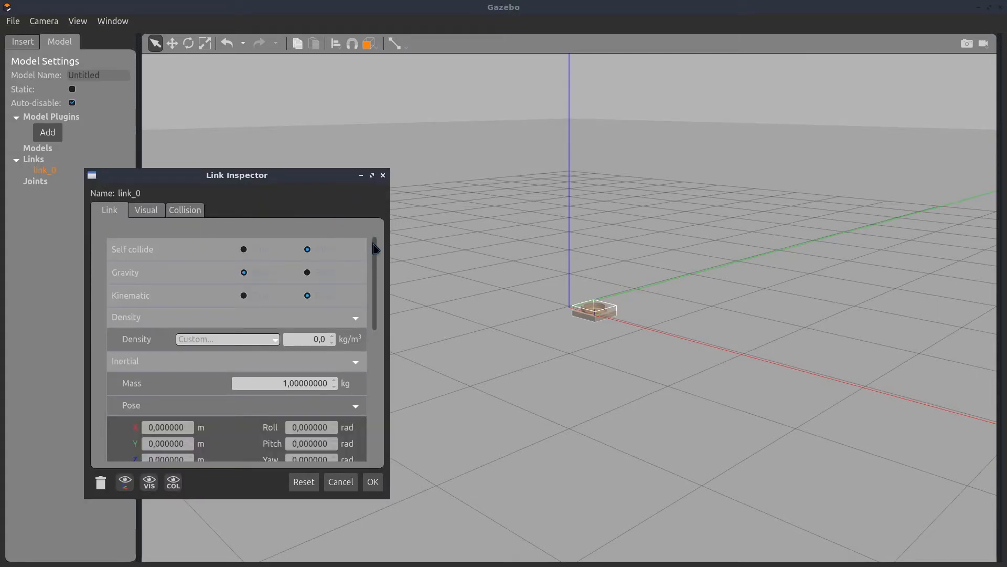
Collapse the Density and Inertial sections and set the link's pose to X 0, Y 0 and Z 0 m
scroll(376, 249, "down", 2)
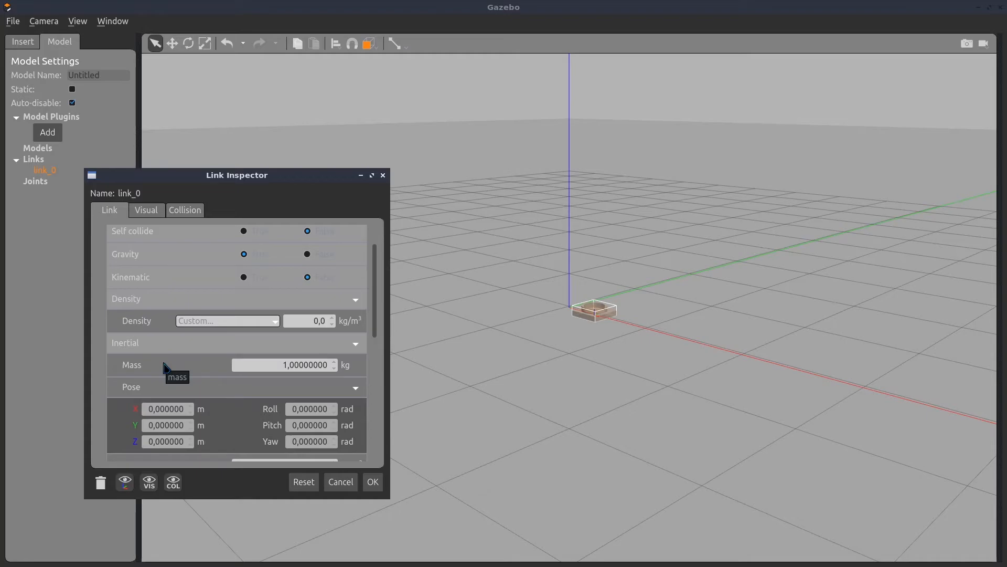
scroll(355, 316, "up", 1)
left_click(356, 315)
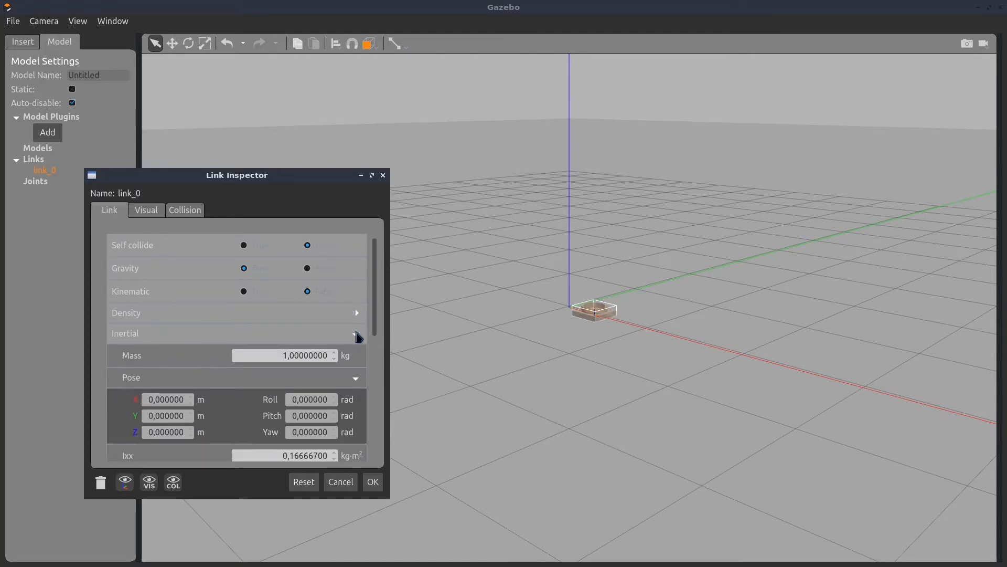
left_click(356, 334)
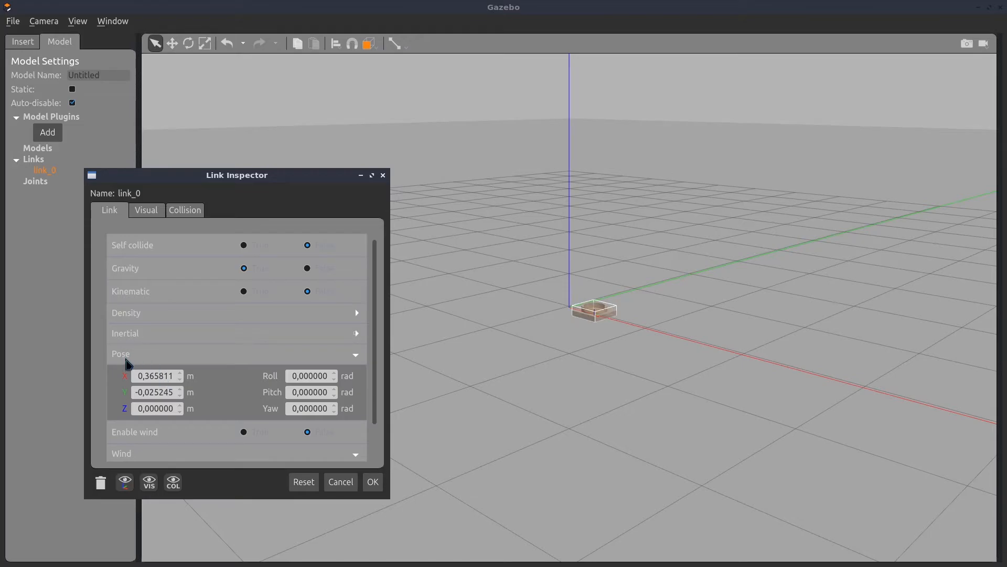
left_click_drag(173, 377, 101, 374)
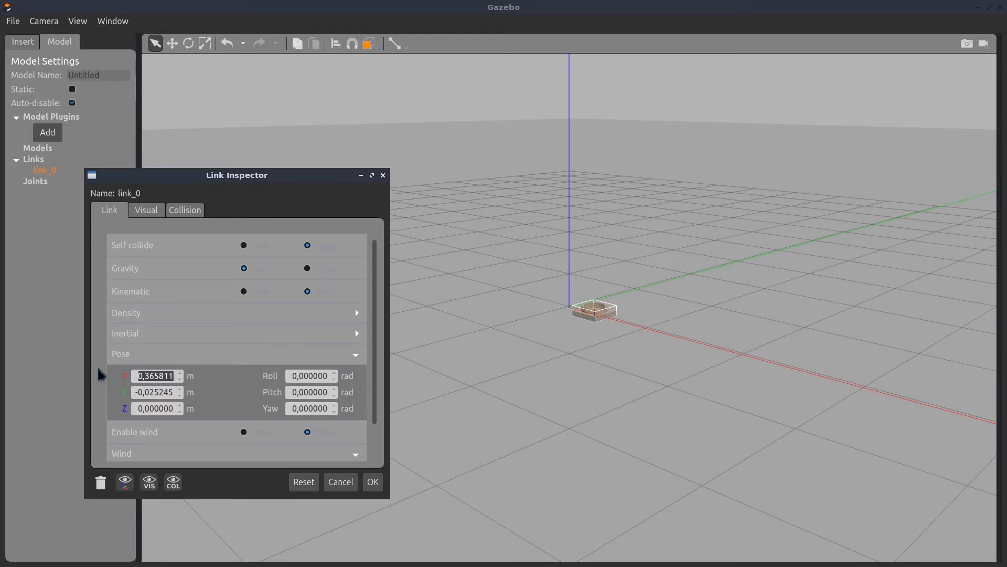
type("0")
left_click_drag(167, 396, 130, 409)
type("00")
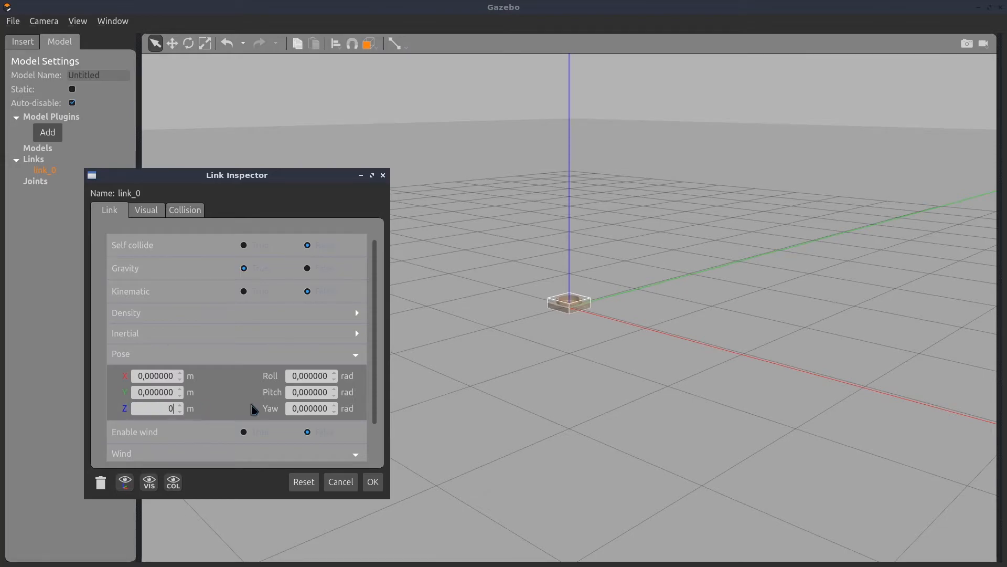
Apply the base link's zero pose and import l1.dae as a custom mesh link at about X 0.02 m, Y 0.35 m
left_click(164, 389)
left_click(373, 482)
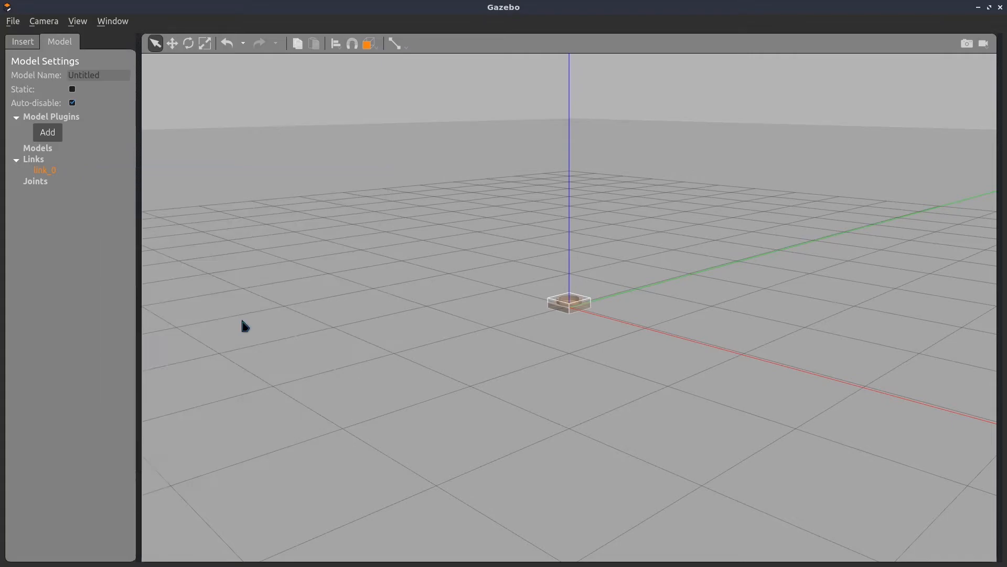
left_click(23, 41)
left_click(45, 140)
left_click(135, 93)
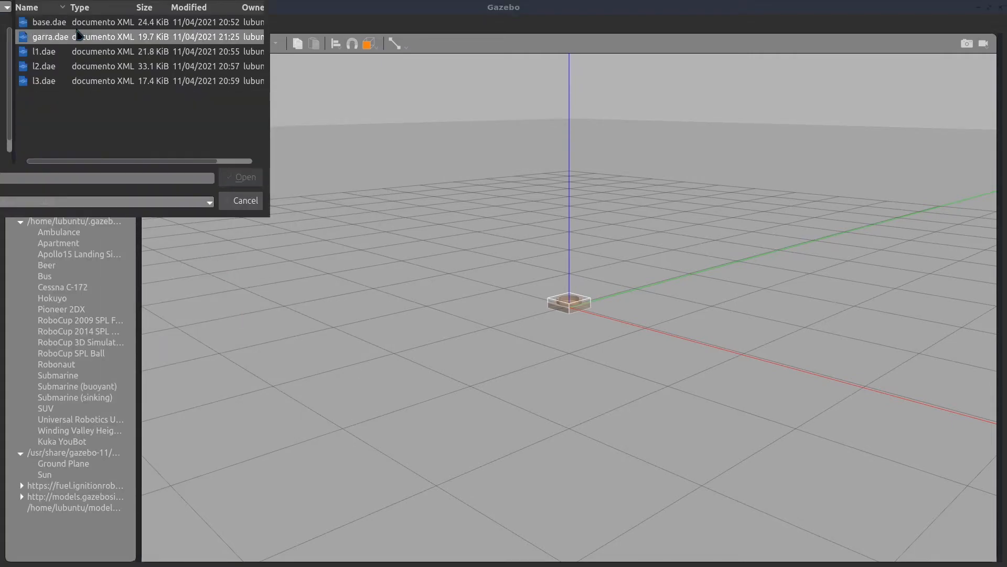
left_click(241, 177)
left_click(145, 128)
left_click(596, 298)
scroll(596, 299, "up", 8)
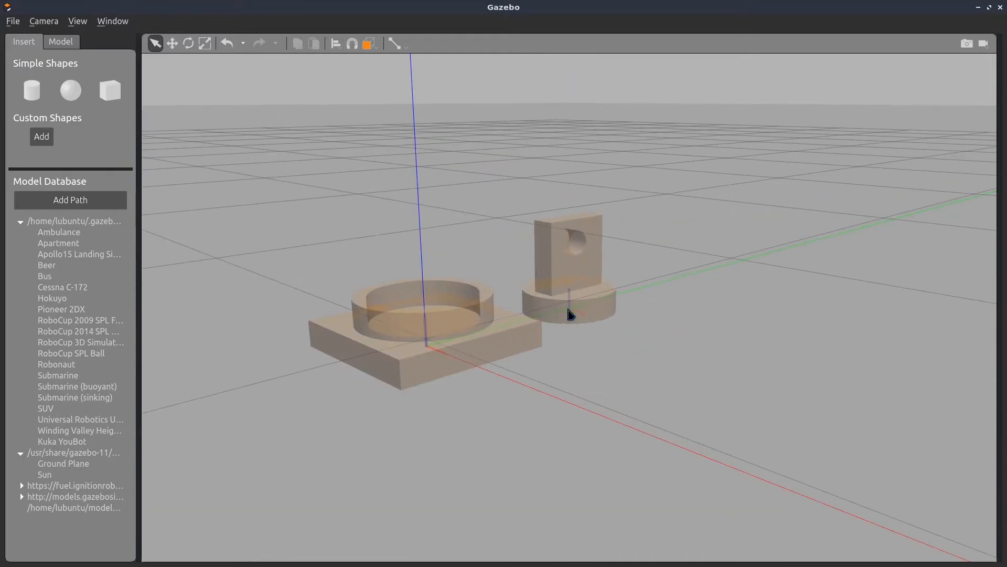
Import l2.dae as a custom mesh link with its own name and place it at about X 0.04 m, Y 0.61 m
left_click(41, 138)
left_click(125, 91)
left_click(55, 66)
left_click(243, 175)
left_click_drag(139, 112, 15, 113)
type("L")
left_click(145, 128)
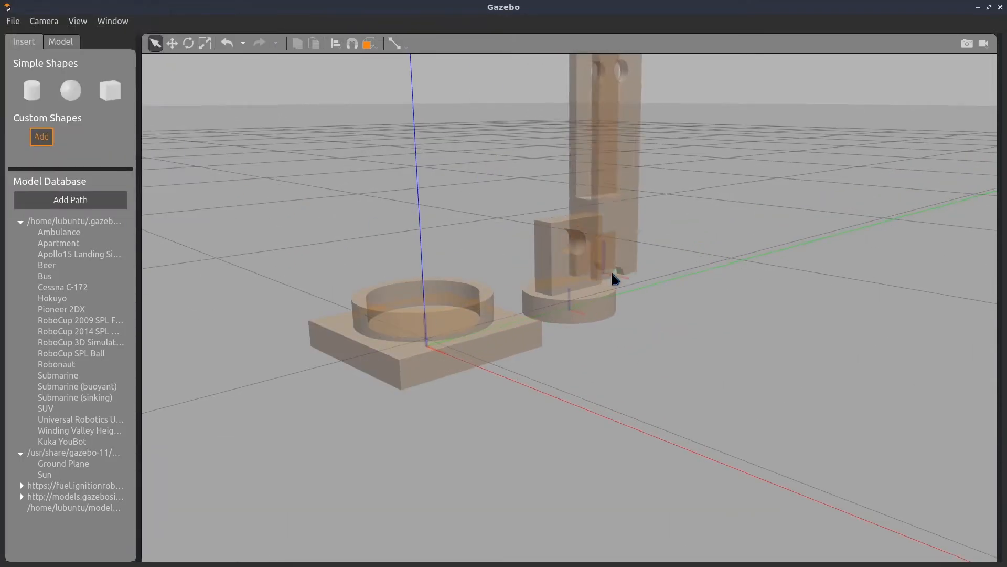
left_click(613, 275)
Import l3.dae as a custom mesh link and place it beyond the l2 part along the green axis
left_click(42, 139)
left_click(125, 91)
left_click(44, 80)
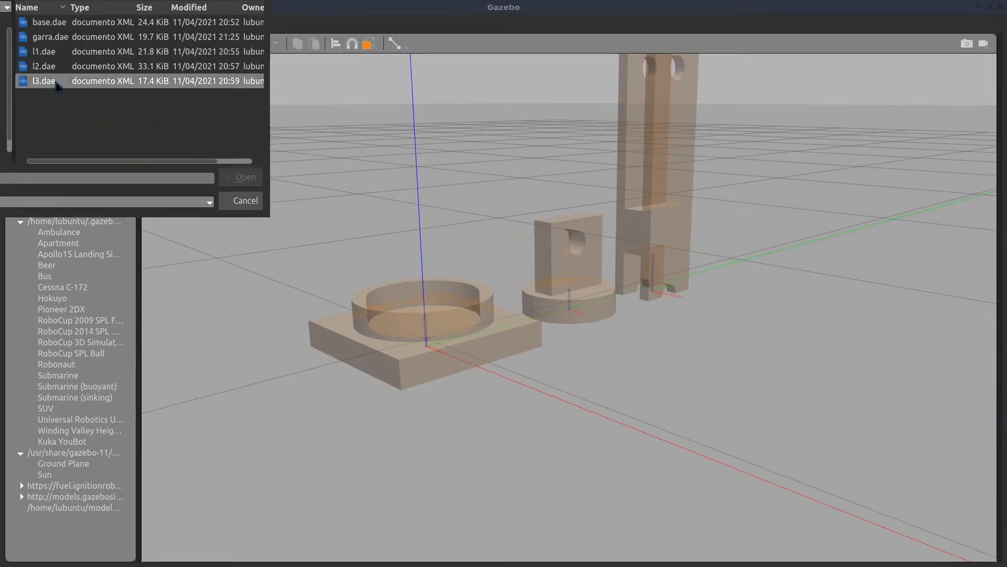
left_click(241, 177)
left_click(145, 128)
left_click(711, 278)
Import garra.dae as a named custom mesh link and place it at the far end of the row of parts
left_click(52, 139)
left_click(125, 92)
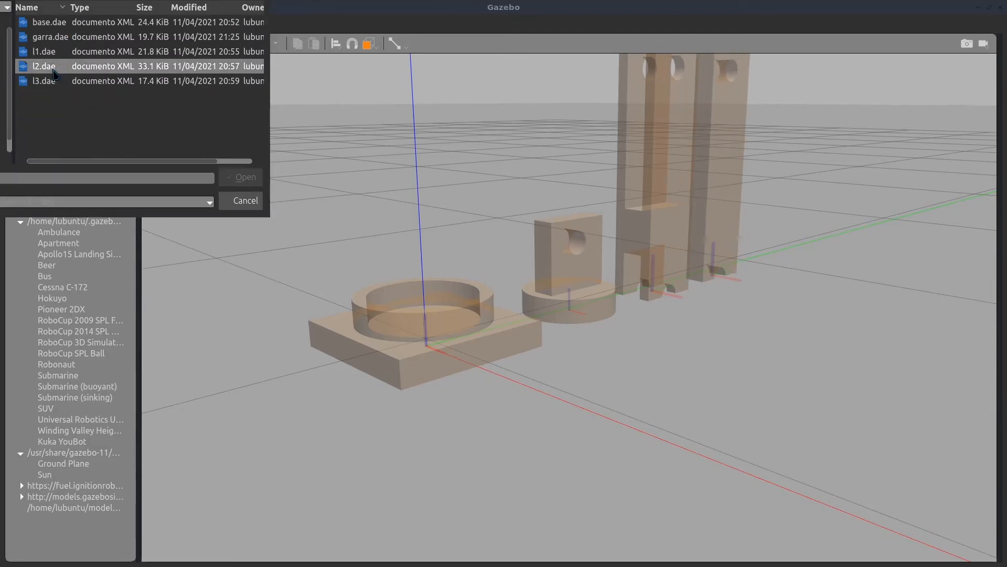
left_click(50, 37)
left_click(243, 176)
double_click(120, 111)
type("G")
left_click(145, 129)
left_click(759, 264)
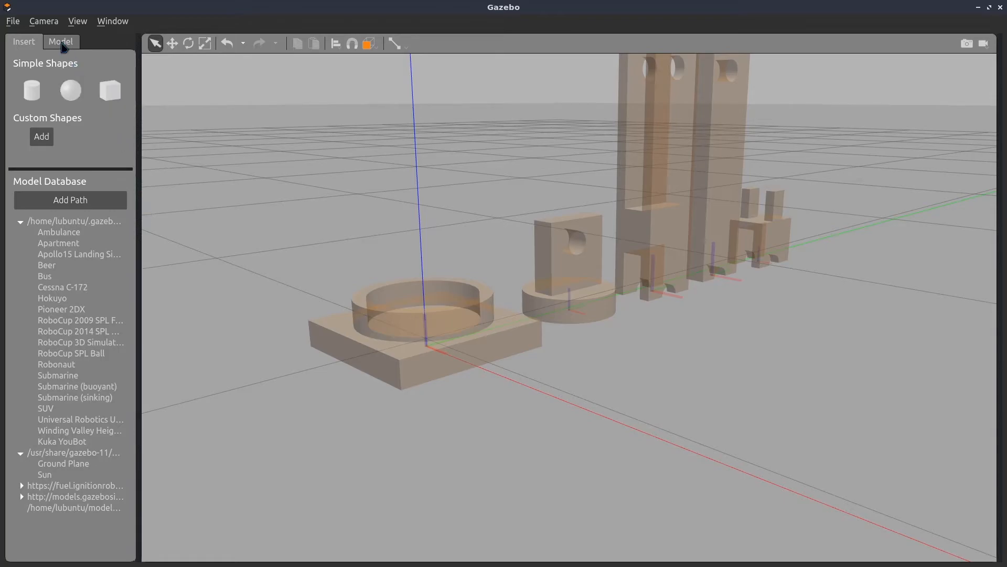
Create a revolute joint with link_0 as the parent and link_1 as the child
left_click(61, 43)
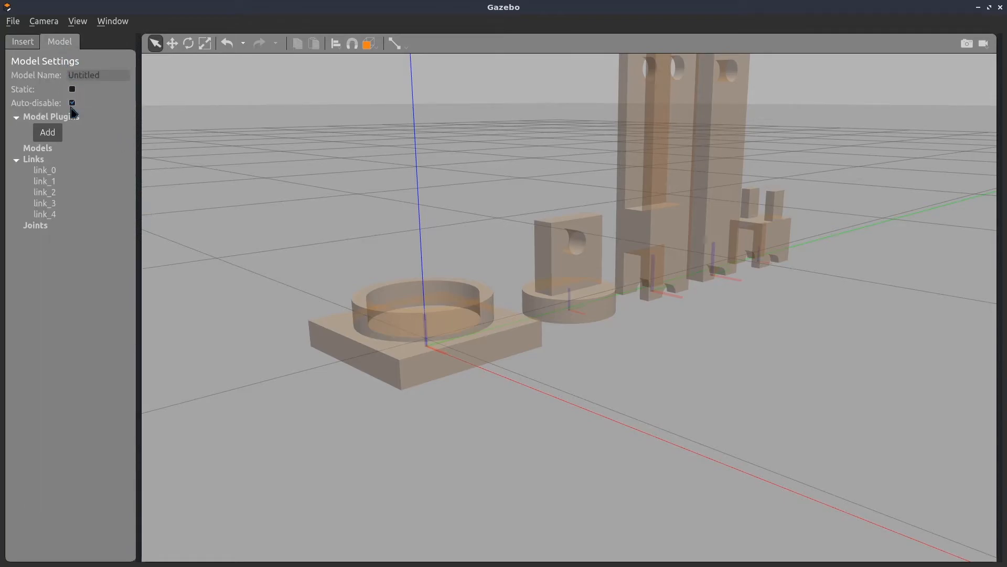
left_click(395, 47)
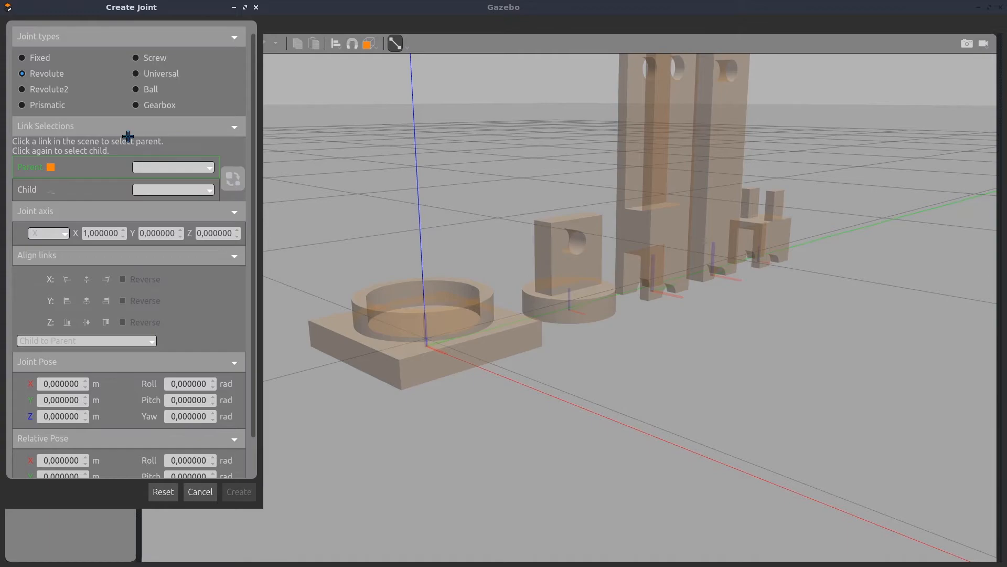
left_click(173, 167)
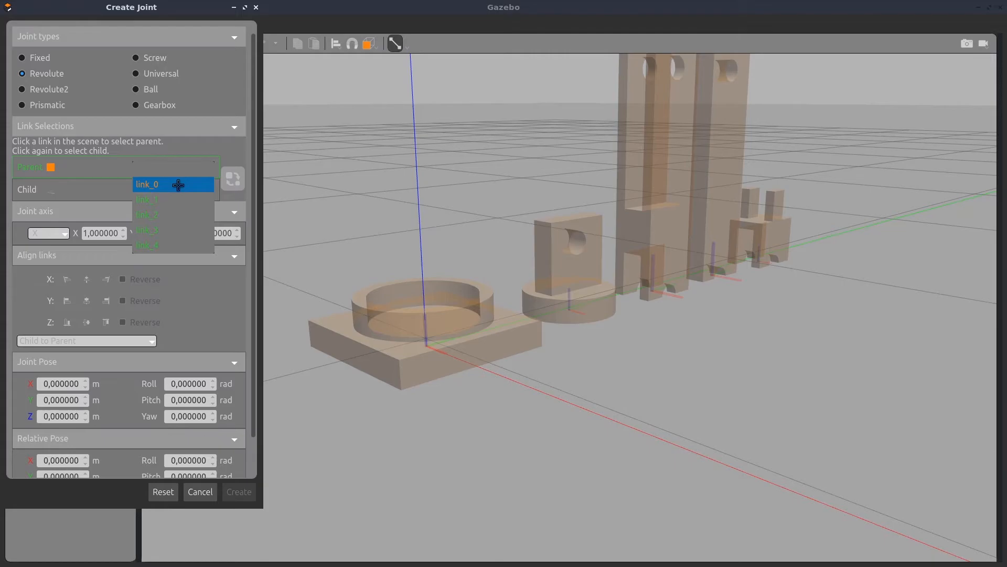
left_click(179, 184)
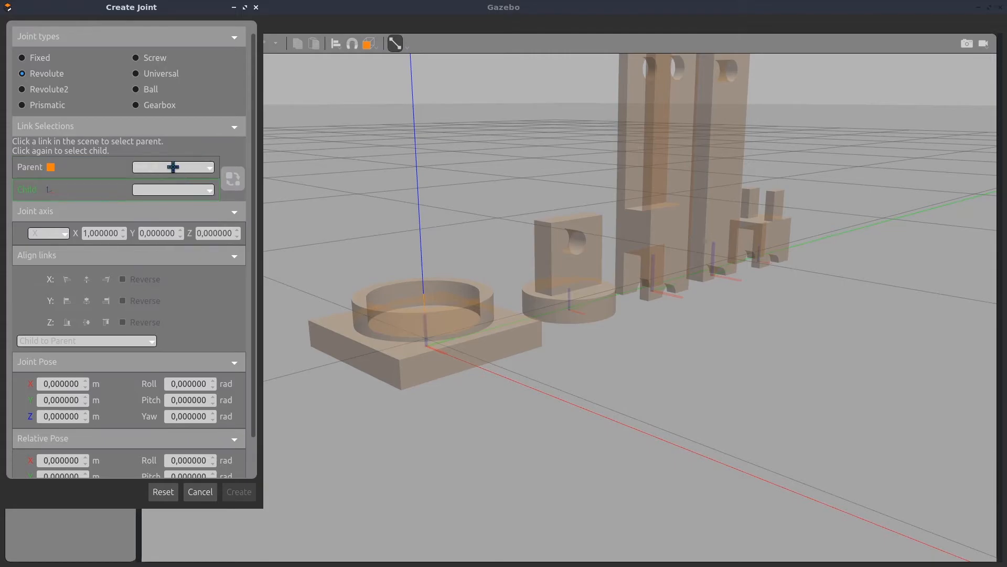
left_click(162, 190)
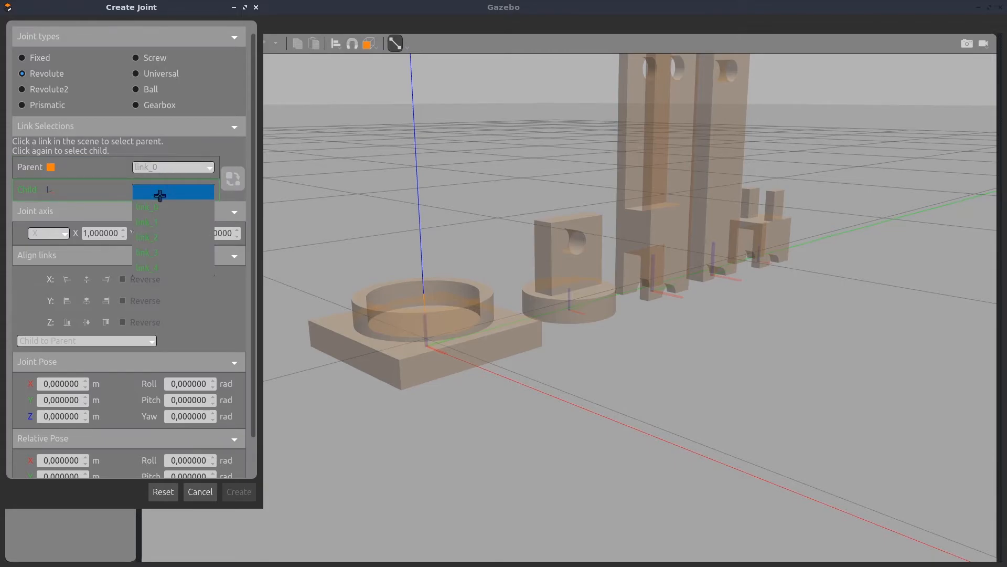
left_click(150, 221)
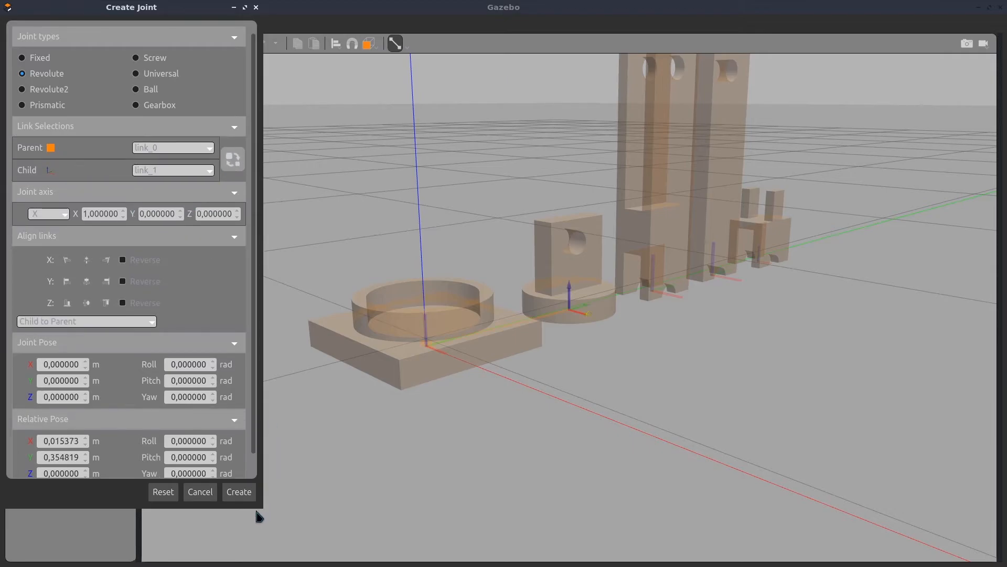
left_click(243, 493)
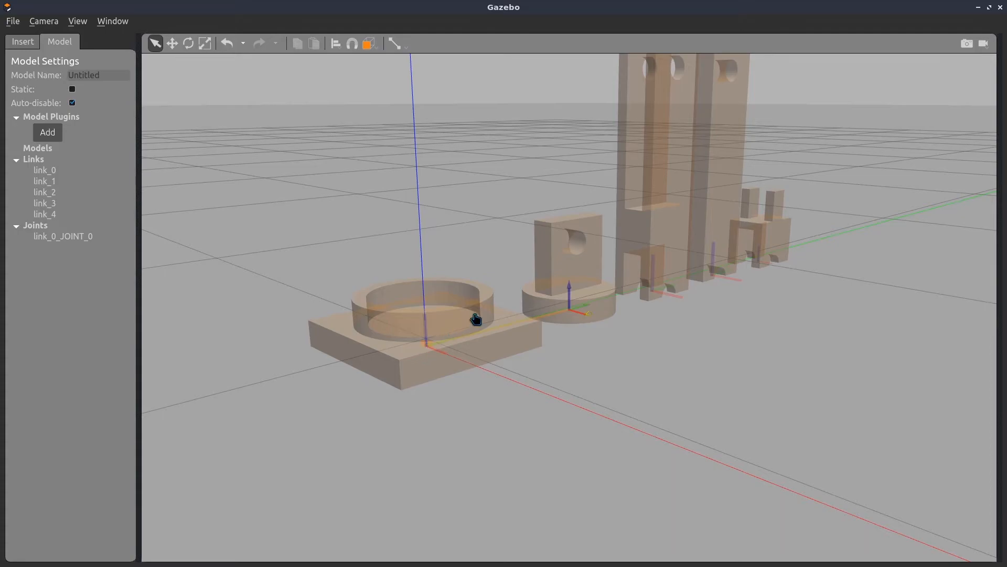
Set link_1's pose to X 0, Y 0 and Z 0.05 m so it sits inside the base ring
left_click(539, 297)
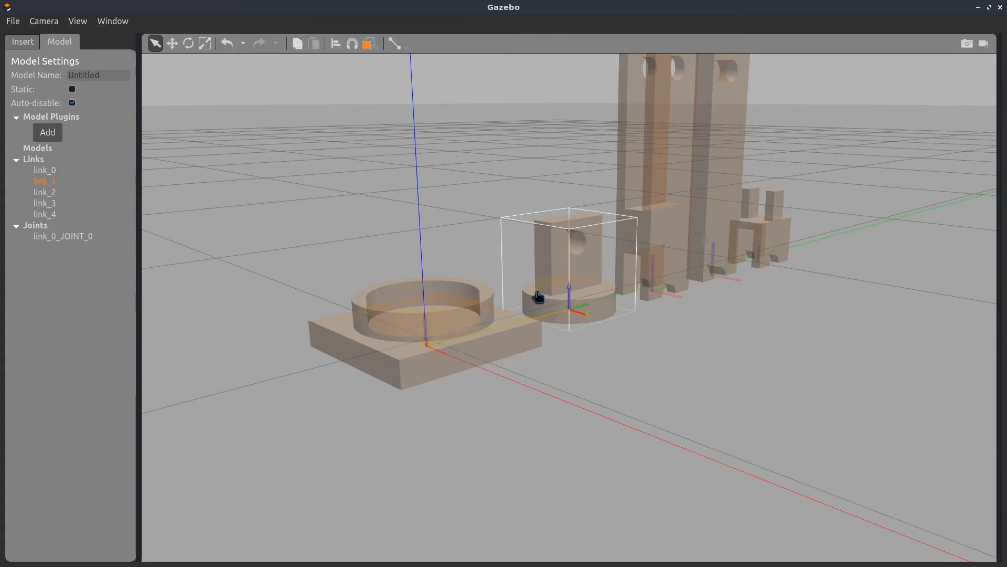
right_click(58, 186)
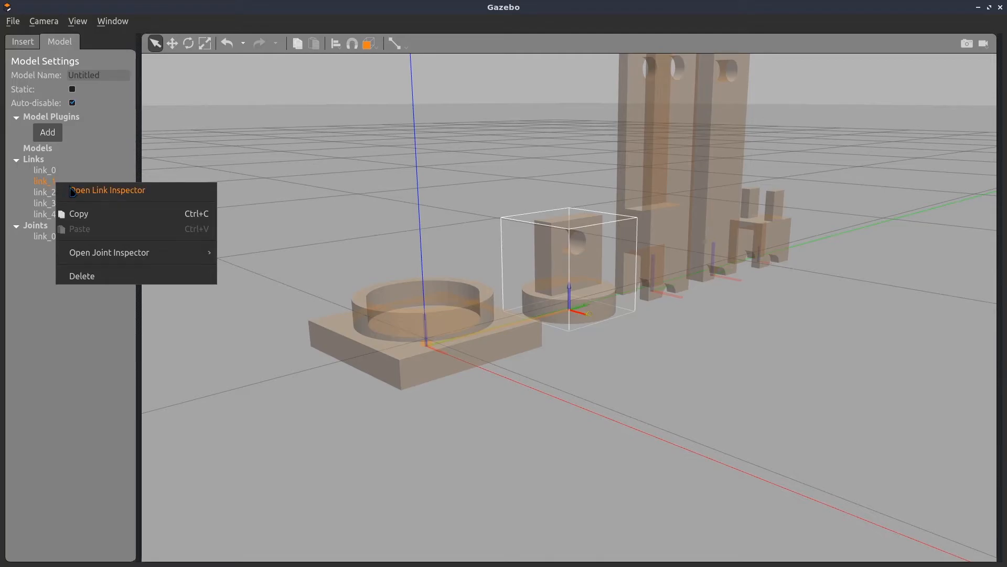
left_click(73, 192)
scroll(368, 372, "down", 5)
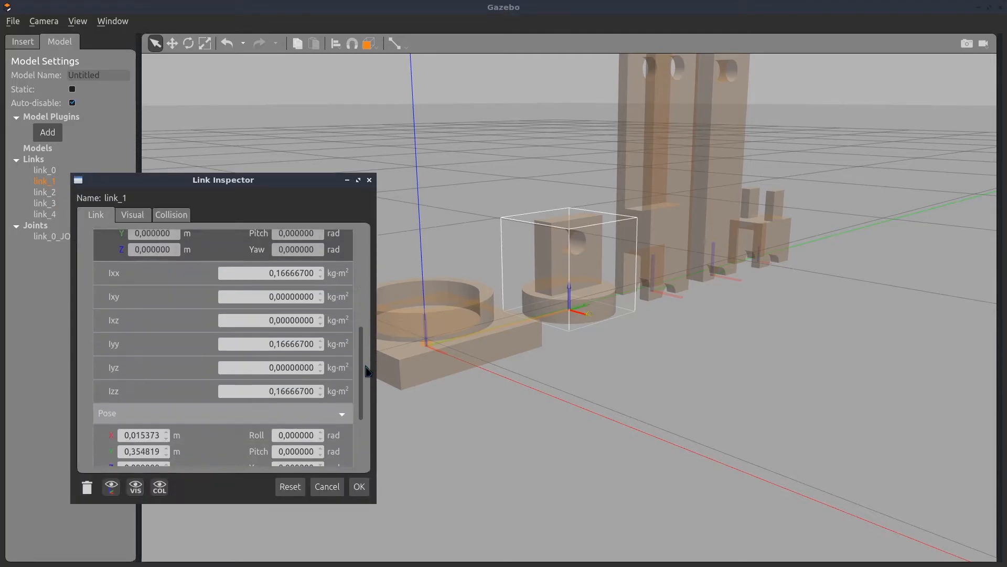
scroll(368, 372, "down", 2)
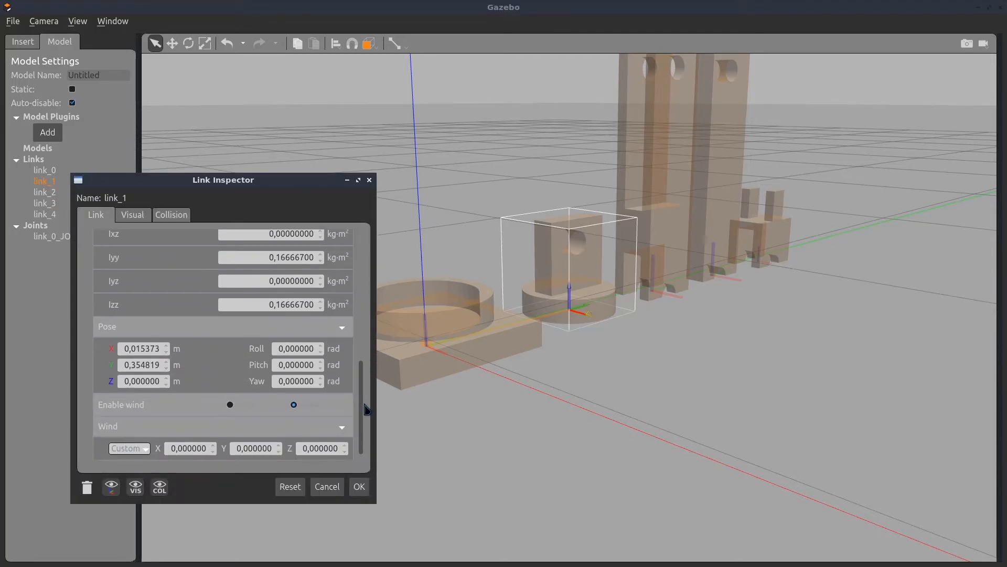
double_click(145, 352)
type("0")
double_click(148, 364)
type("0")
left_click(141, 382)
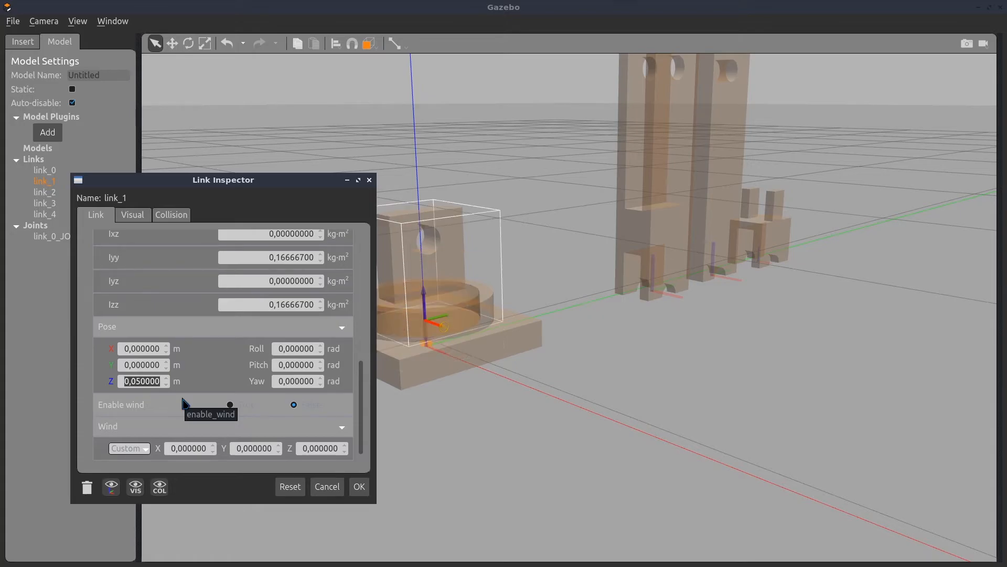
left_click(359, 486)
Open the Joint Inspector for the joint between link_0 and link_1 and rename the joint J1
right_click(67, 244)
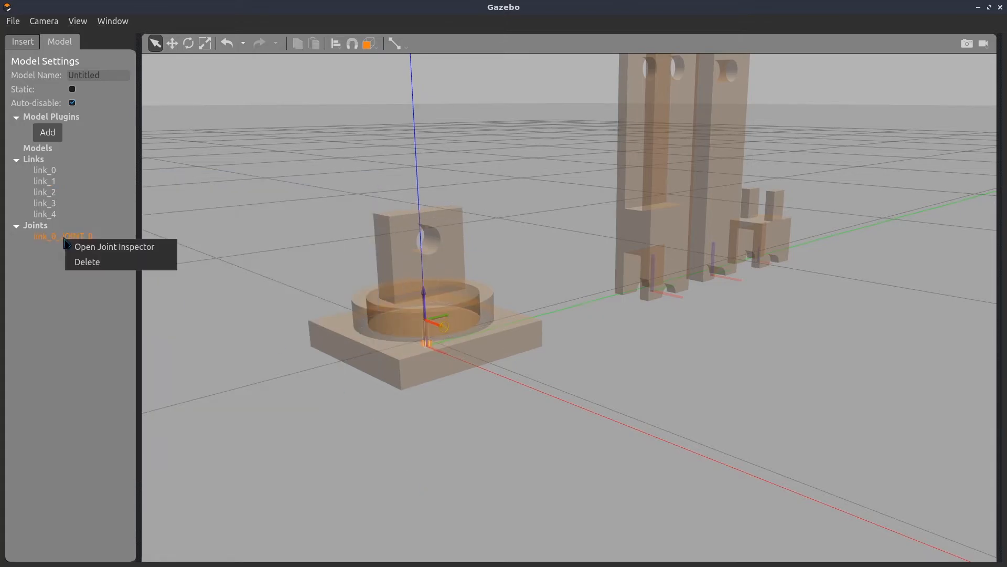
left_click(80, 248)
left_click_drag(162, 325, 94, 325)
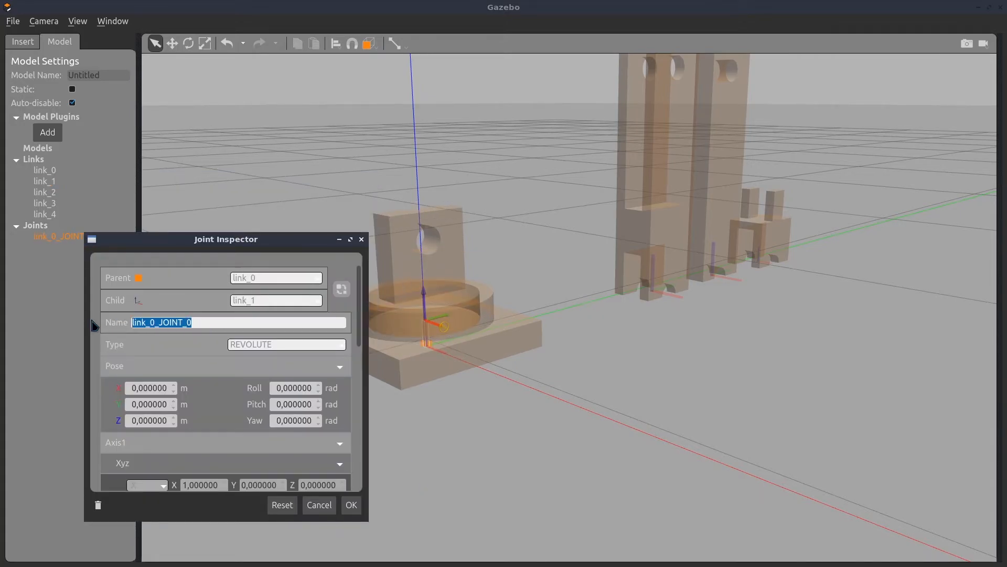
type("J1")
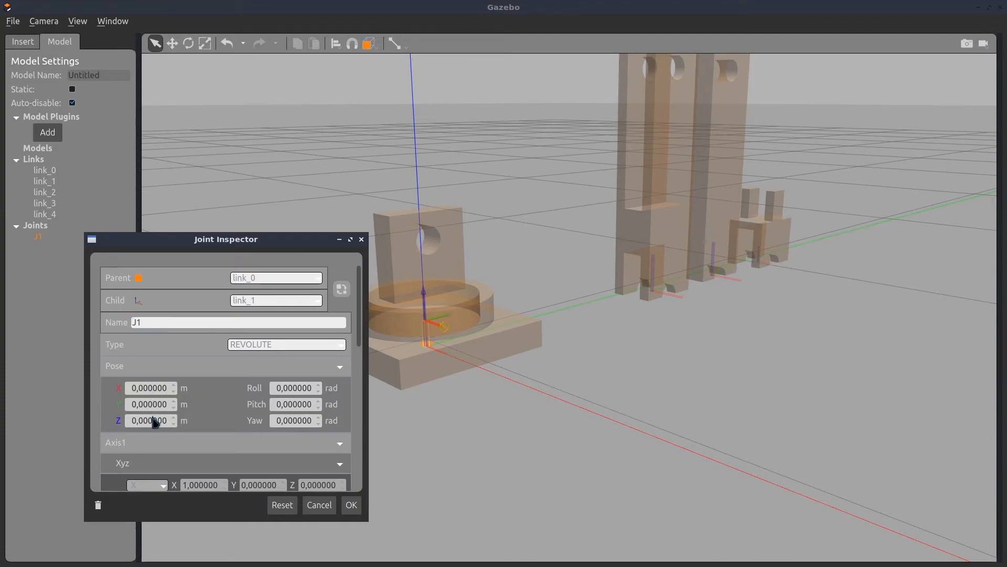
Change J1's rotation axis to Z and check the axis marker on the model
scroll(155, 422, "down", 3)
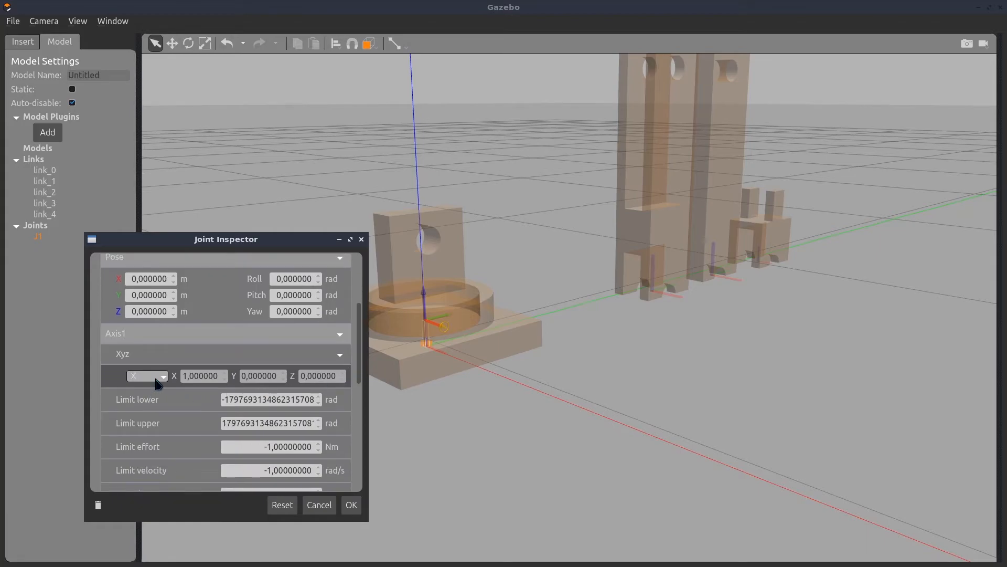
left_click_drag(228, 242, 716, 212)
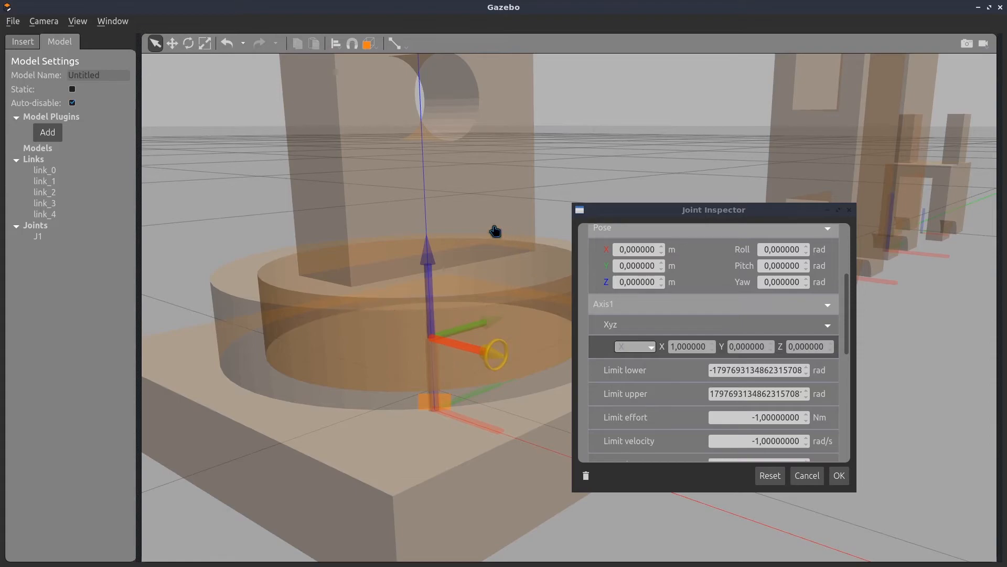
left_click(652, 348)
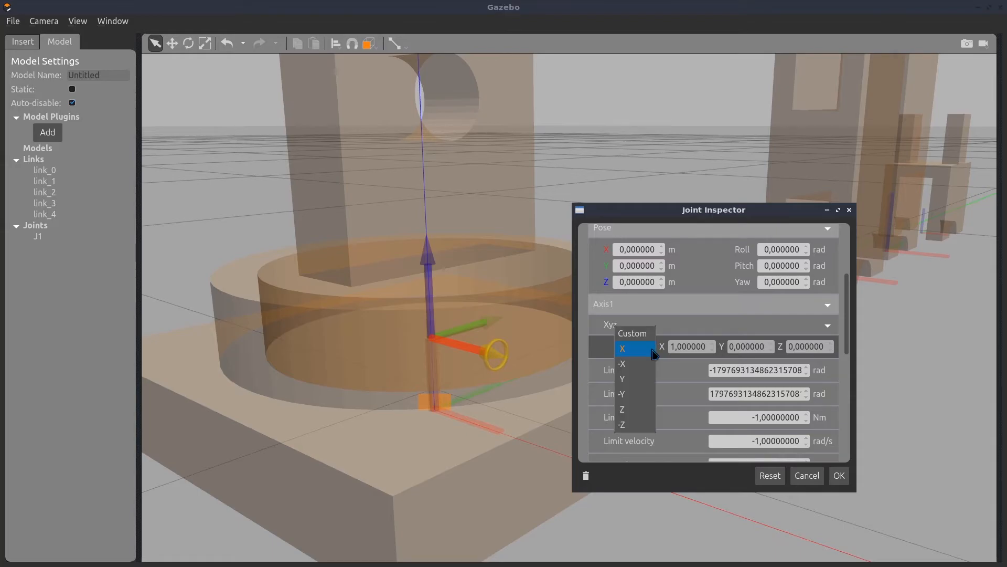
left_click(628, 412)
middle_click_drag(442, 181, 432, 243)
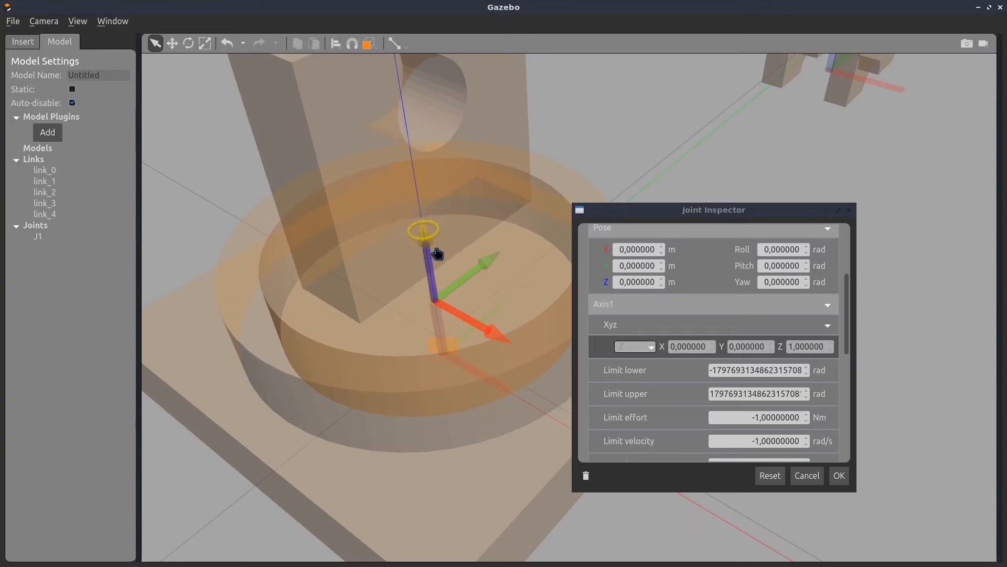
Limit J1's rotation with a lower limit of -3.14 rad and a matching positive upper limit, and accept the joint settings
left_click_drag(849, 309, 849, 332)
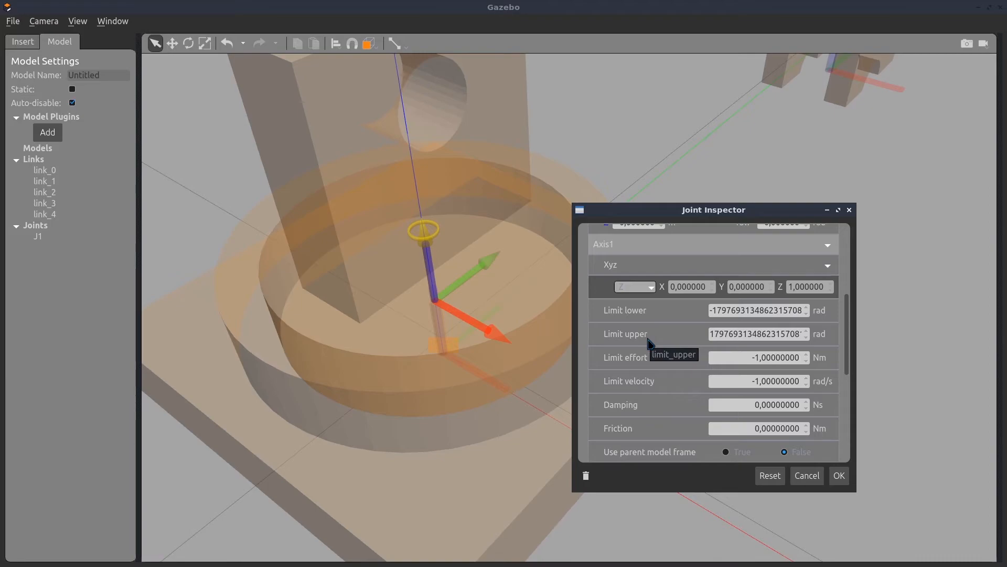
double_click(765, 315)
key("BackSpace")
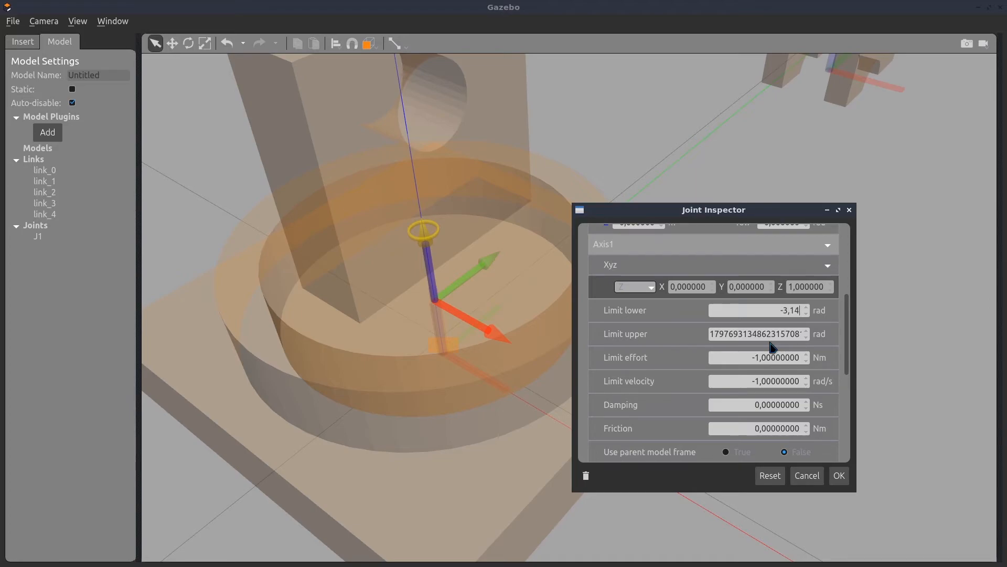
double_click(771, 336)
key("BackSpace")
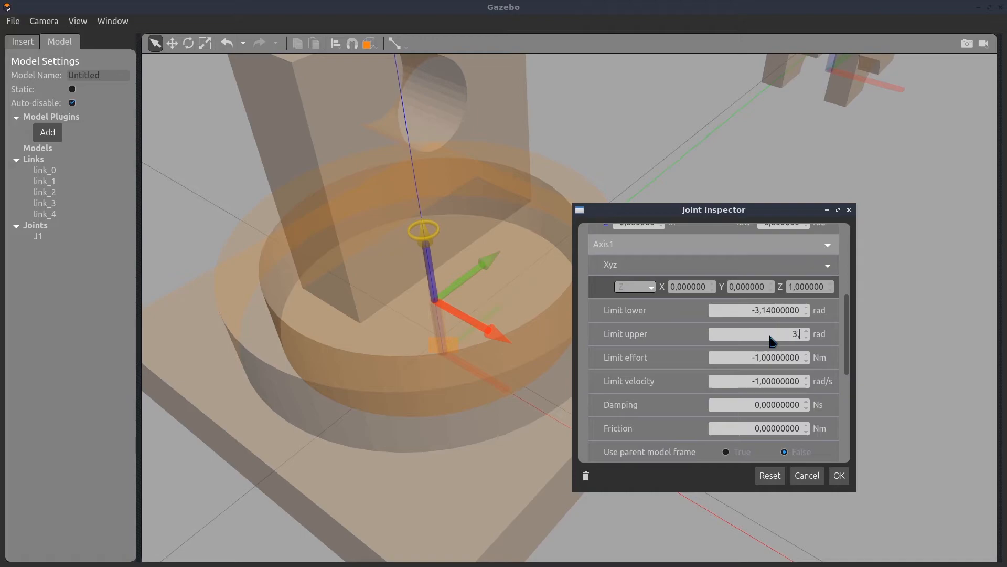
key("Return")
left_click(839, 476)
Create a revolute joint with link_1 as the parent and link_2 as the child
middle_click_drag(713, 499, 594, 478)
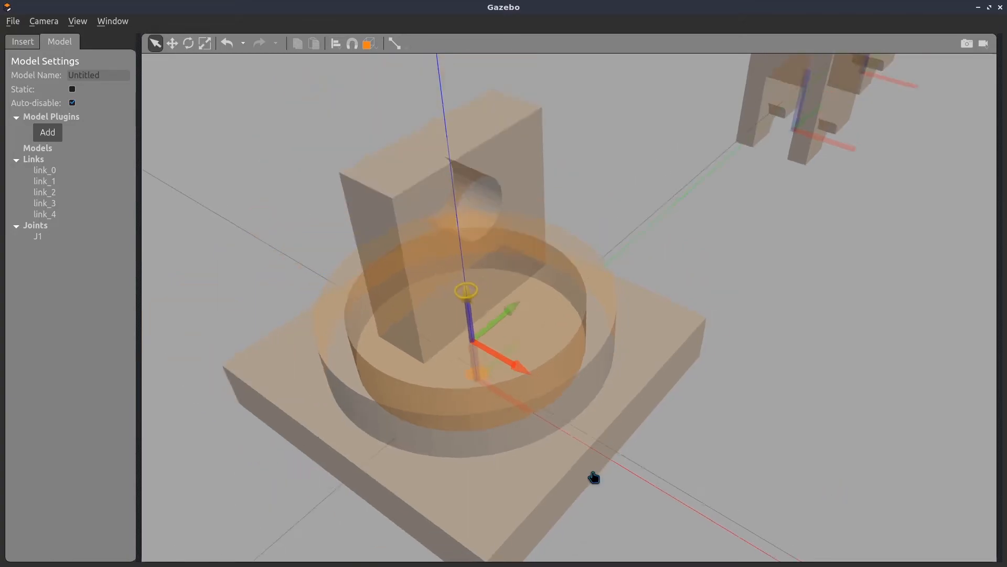
scroll(594, 477, "down", 2)
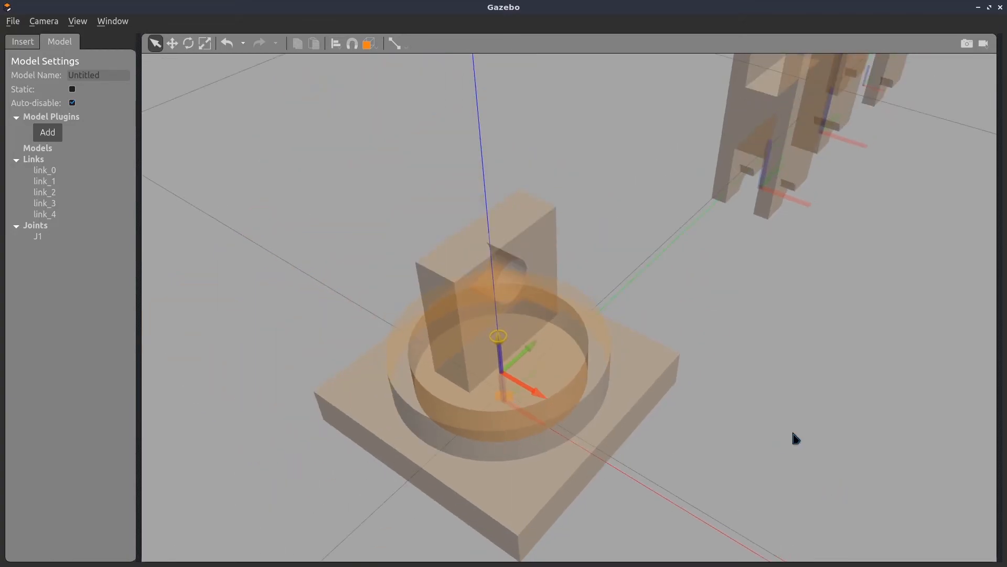
left_click(395, 44)
left_click(207, 151)
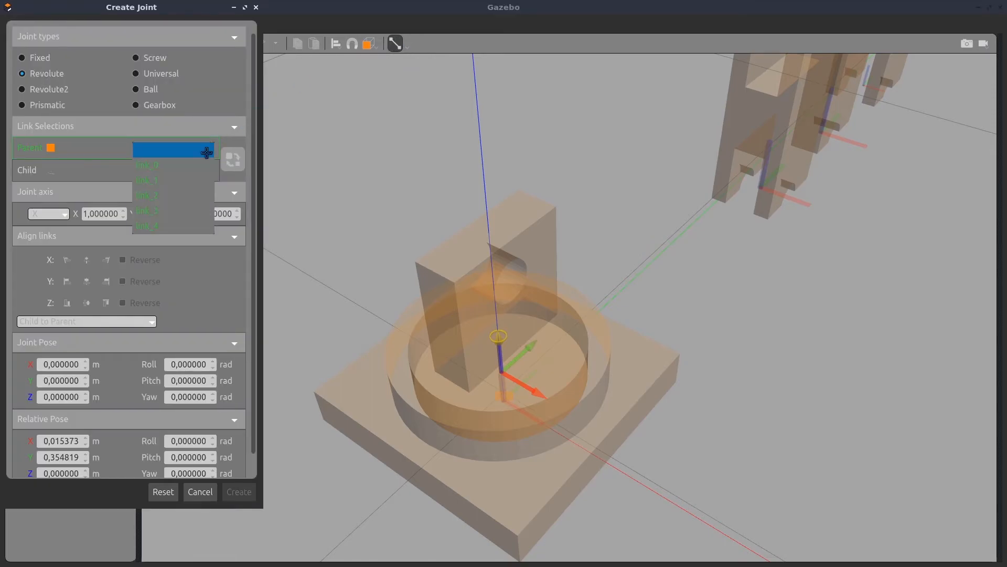
left_click(194, 178)
left_click(198, 171)
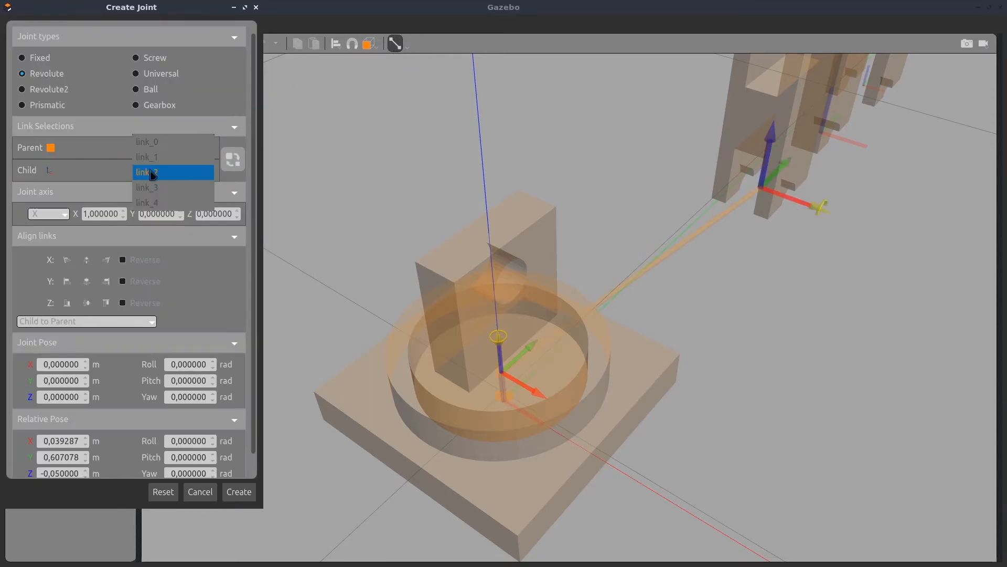
left_click(156, 174)
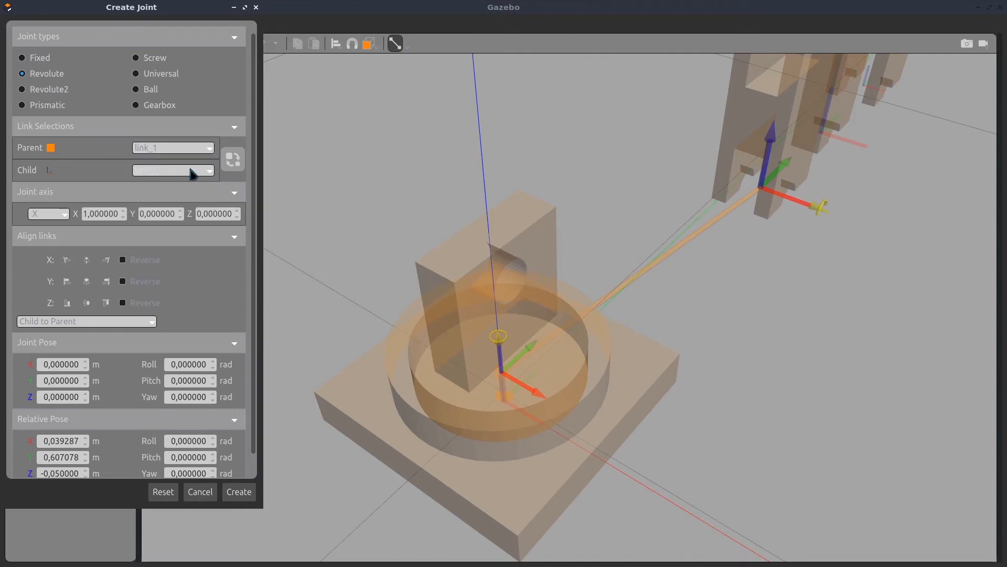
left_click(245, 491)
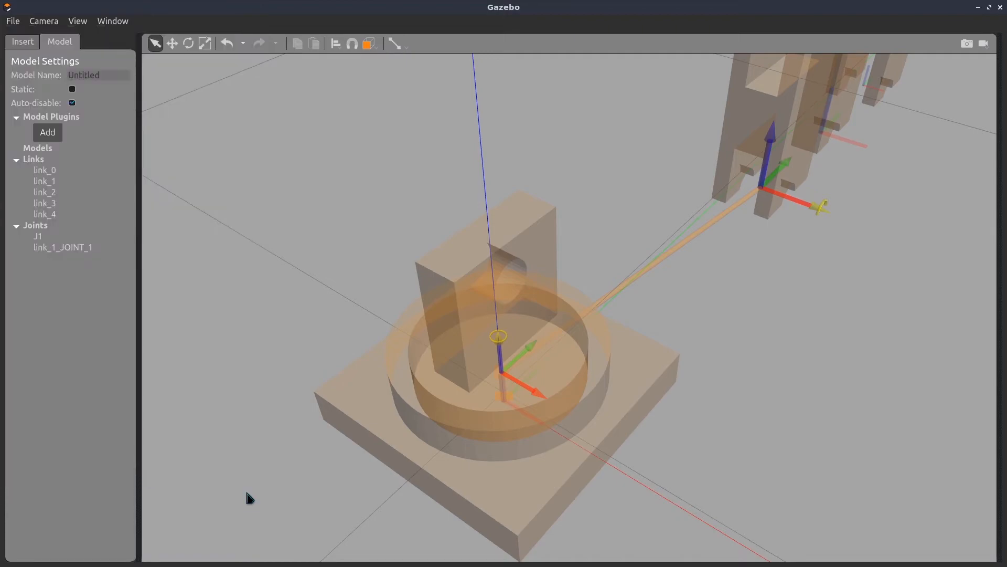
Set link_2's pose to Y 0 m and Z 0.2 m in the Link Inspector and accept the change
right_click(50, 192)
left_click(79, 200)
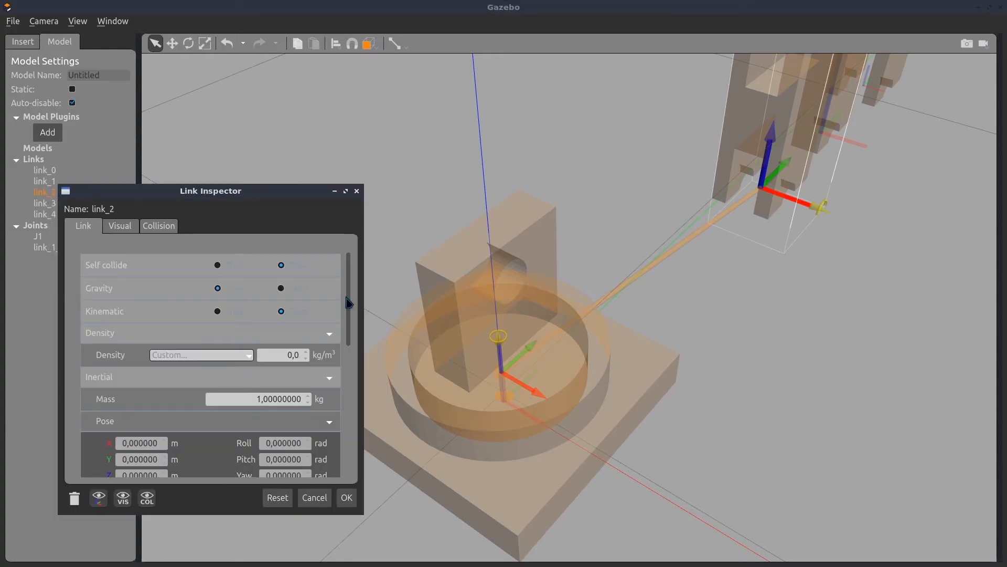
left_click_drag(349, 303, 349, 422)
double_click(133, 376)
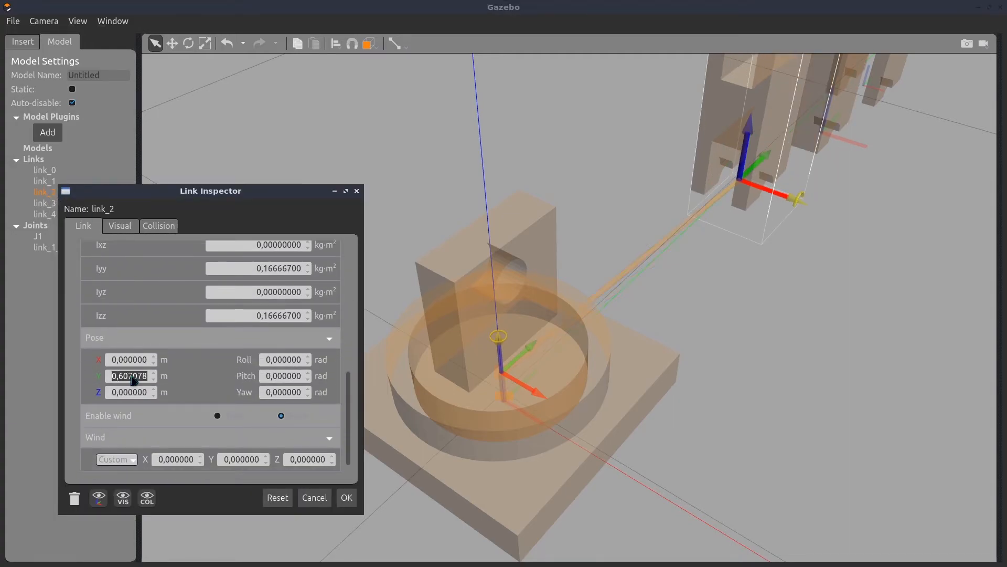
type("0")
double_click(132, 393)
type("0,2")
left_click(133, 377)
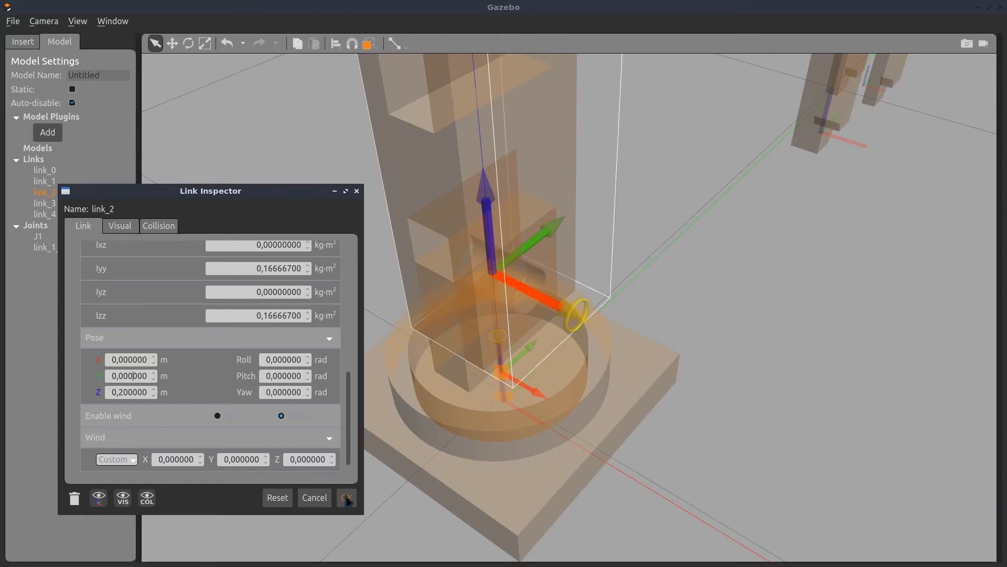
left_click(346, 498)
Rename the joint between link_1 and link_2 as J2, check its X rotation axis on the model, and accept the settings
right_click(66, 248)
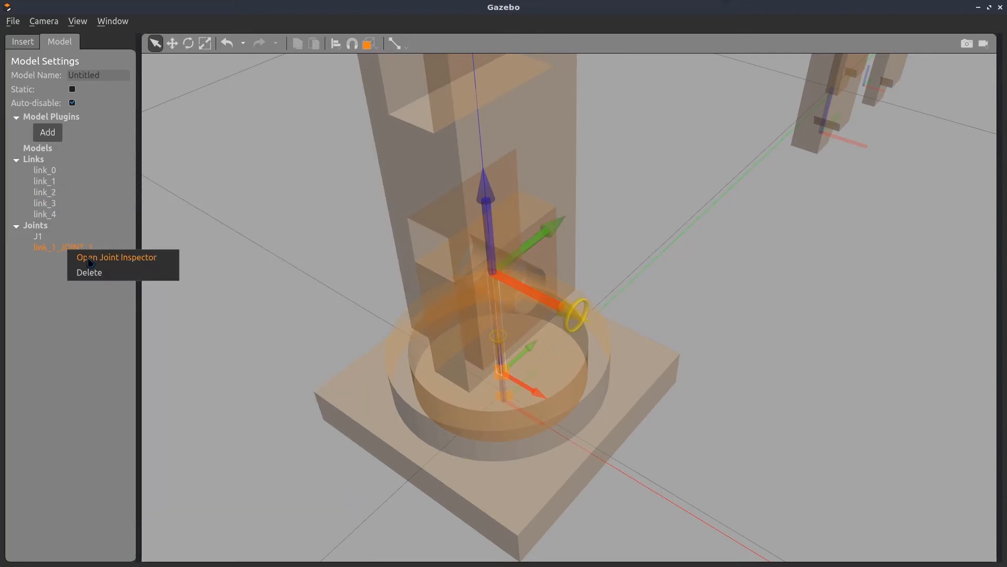
left_click(90, 262)
left_click_drag(197, 333, 129, 337)
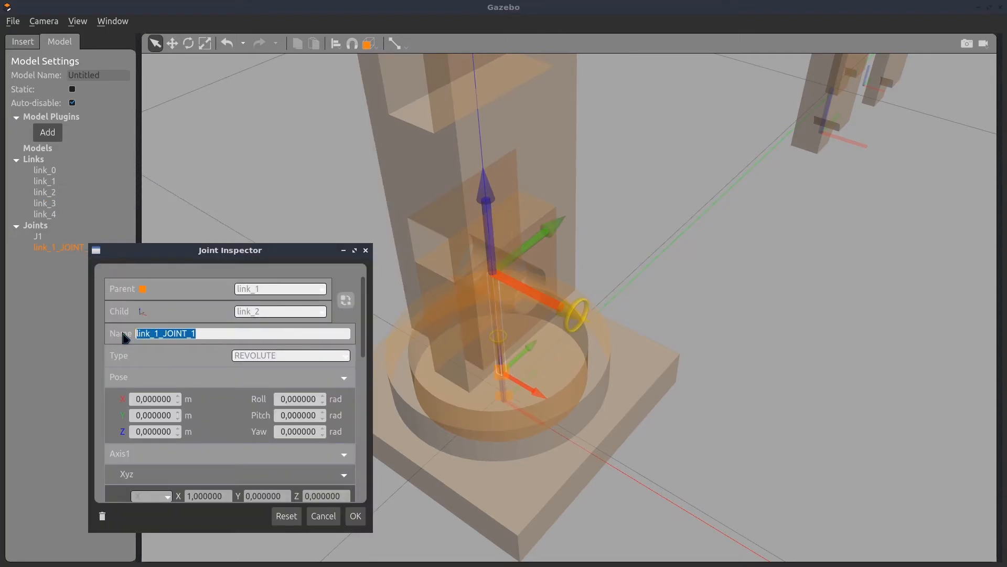
type("J2")
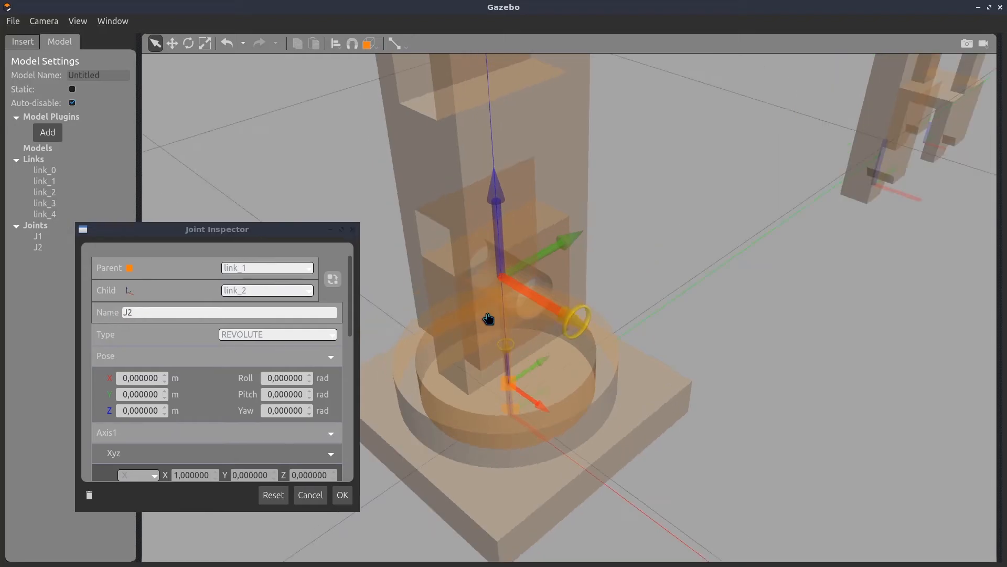
middle_click_drag(489, 321, 513, 277)
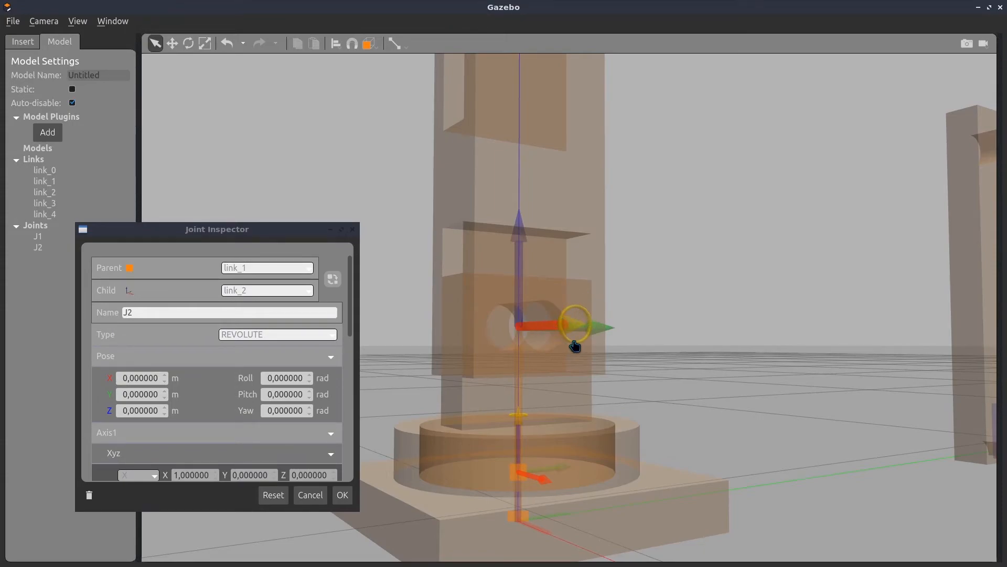
middle_click_drag(575, 346, 397, 327)
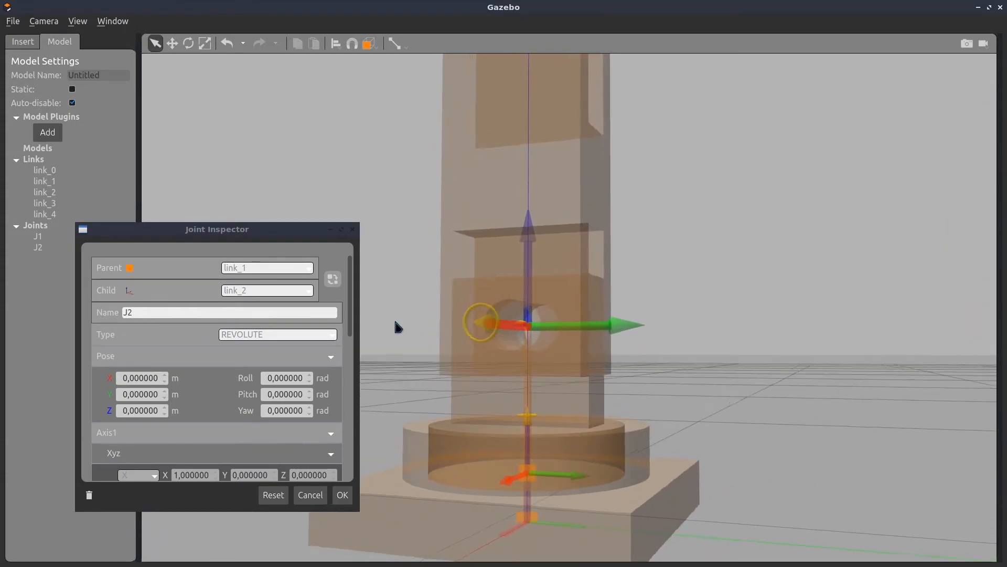
left_click(342, 495)
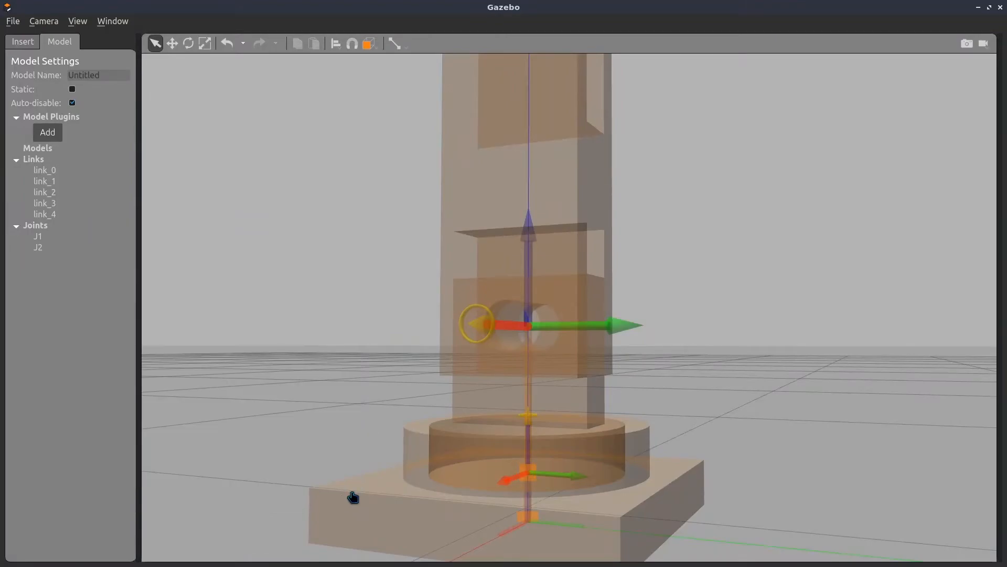
Create a revolute joint with link_2 as the parent and link_3 as the child
middle_click_drag(352, 496, 514, 502)
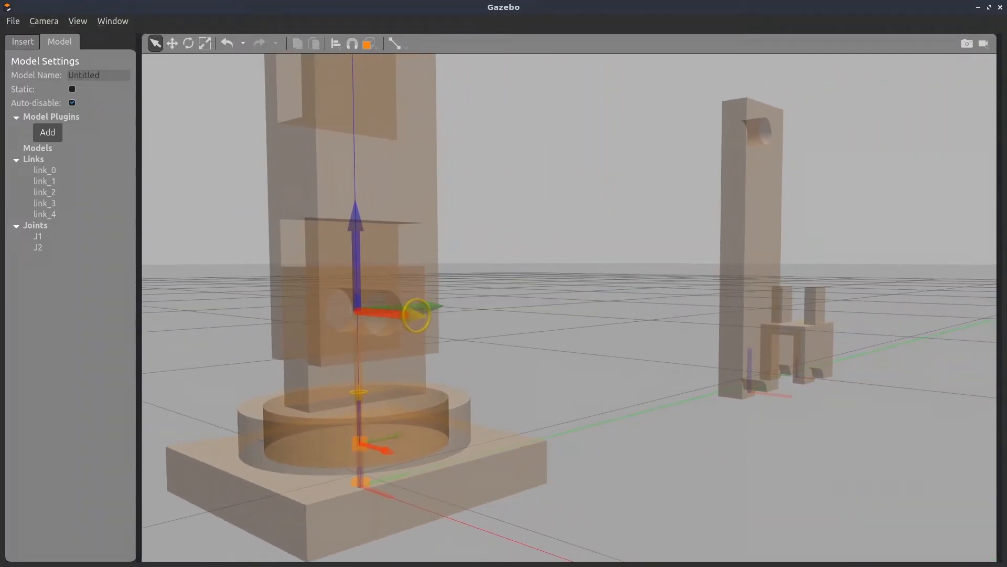
left_click(396, 44)
left_click(174, 148)
left_click(171, 195)
left_click(173, 170)
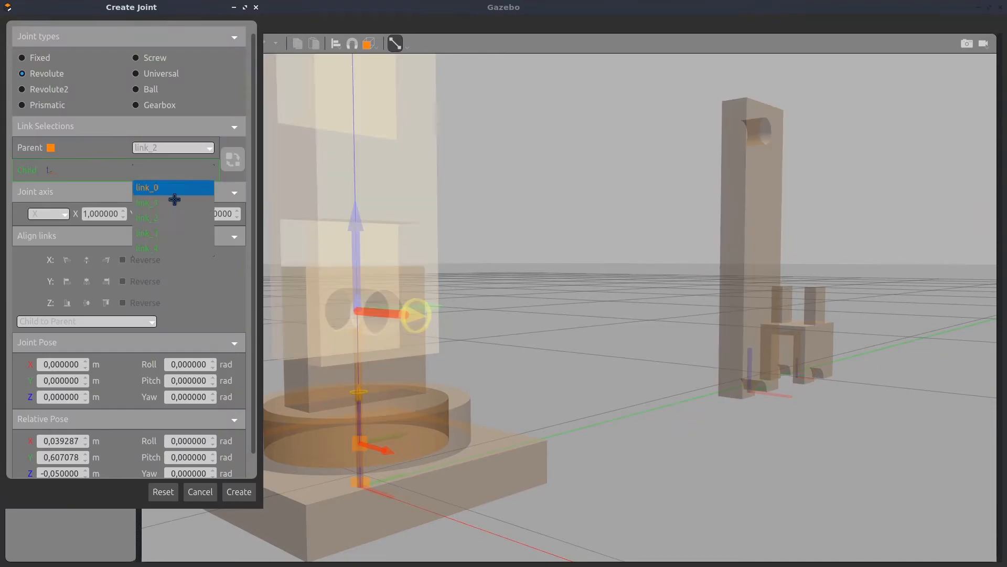
left_click(148, 233)
left_click(239, 492)
Rename the joint between link_2 and link_3 as J3, and set link_3's position to X 0, Y 0, Z 0.7 m
double_click(85, 258)
double_click(166, 333)
type("J3")
left_click(355, 515)
right_click(51, 205)
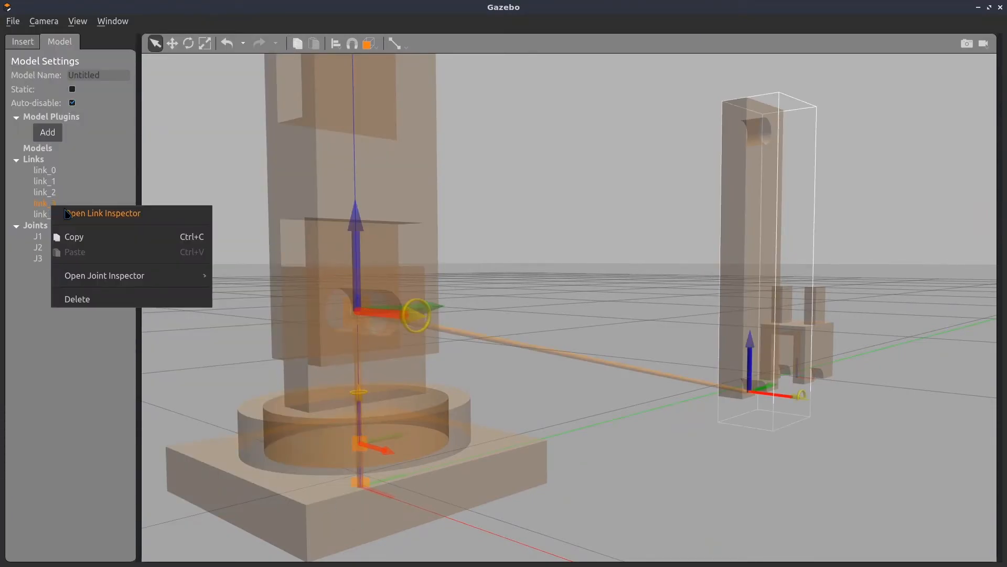
left_click(70, 217)
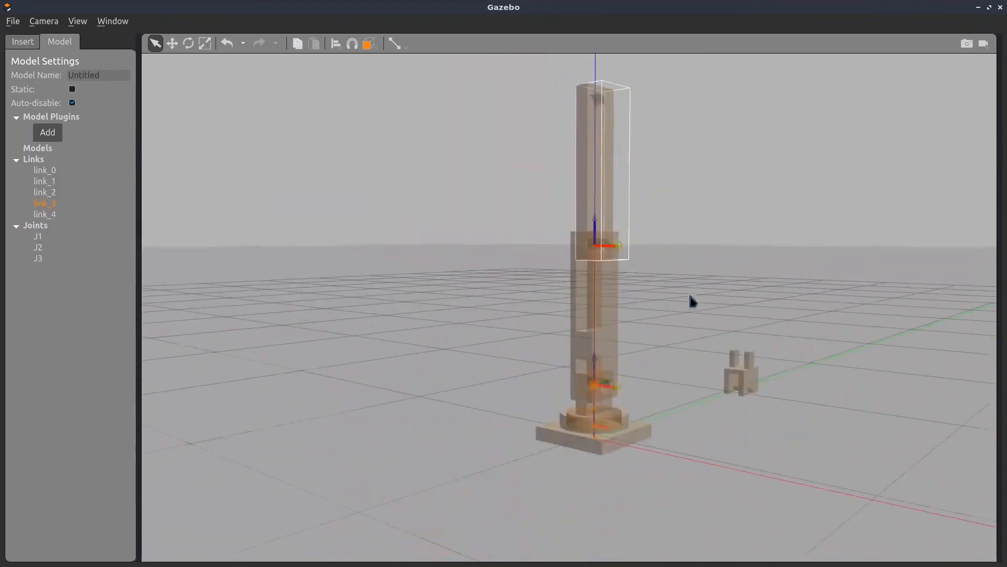
Create a revolute joint with link_3 as the parent and link_4 as the child, and name it J4
left_click(396, 44)
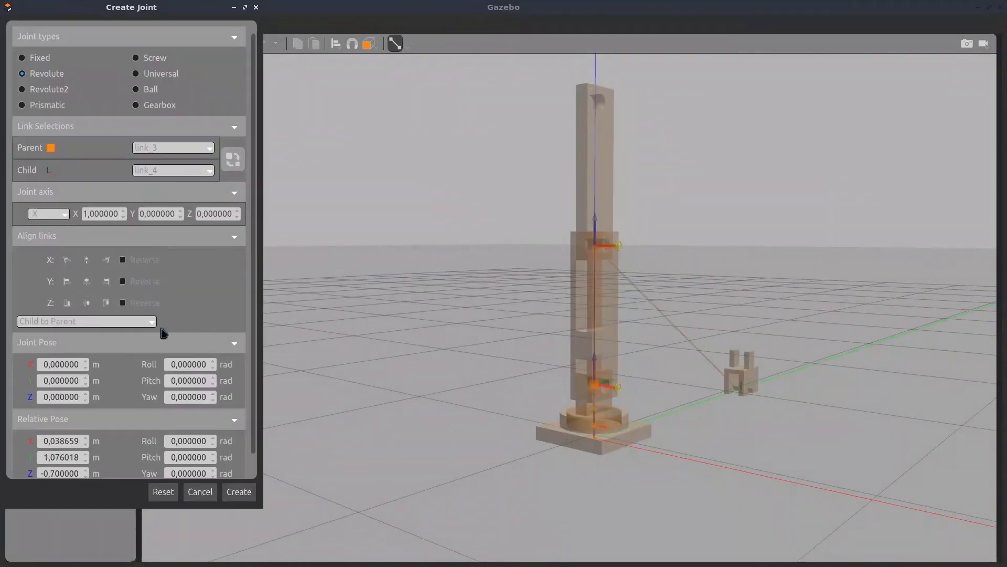
double_click(184, 346)
type("J")
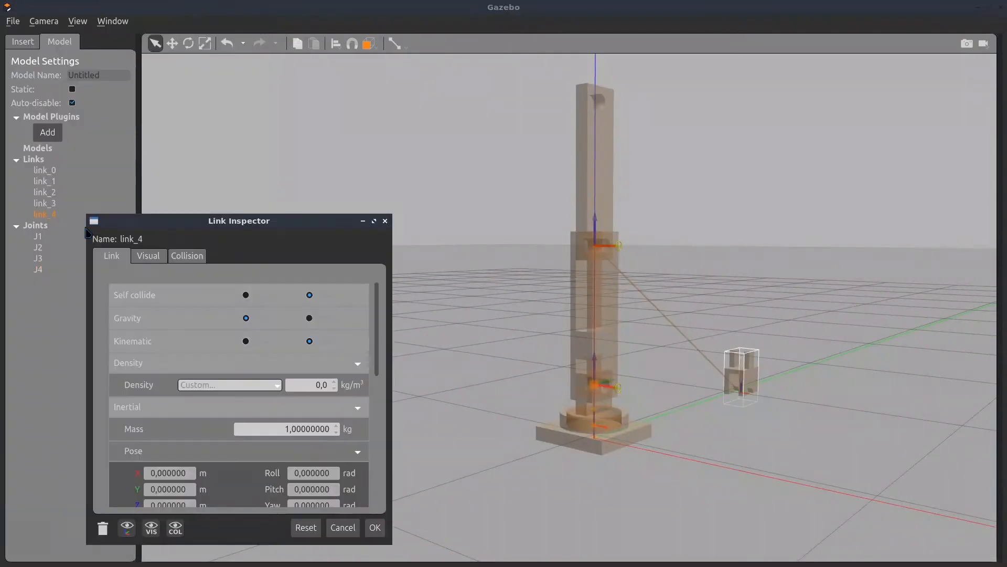
Set link_4's position to X 0, Y 0, Z 1.2 m and accept the change
scroll(161, 416, "down", 6)
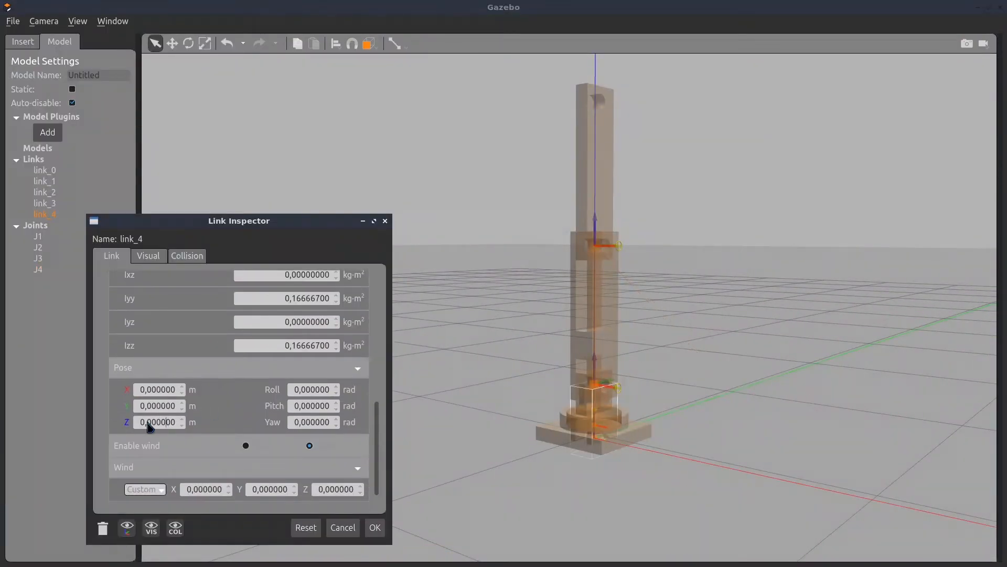
double_click(157, 421)
type("1,2")
left_click(375, 527)
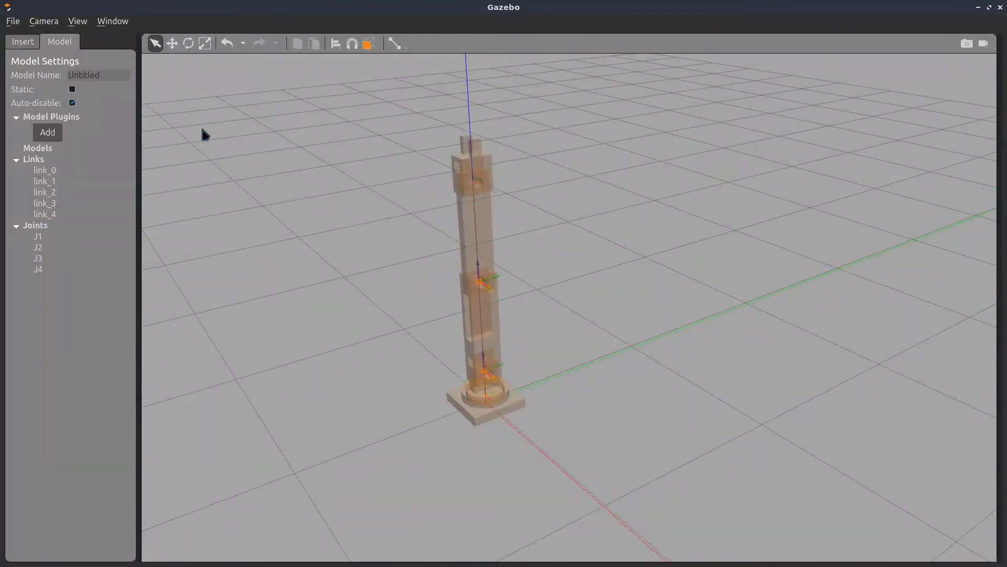
Name the model Robo4GL and save it in the GazeboModels folder
double_click(84, 75)
key("BackSpace")
left_click(19, 22)
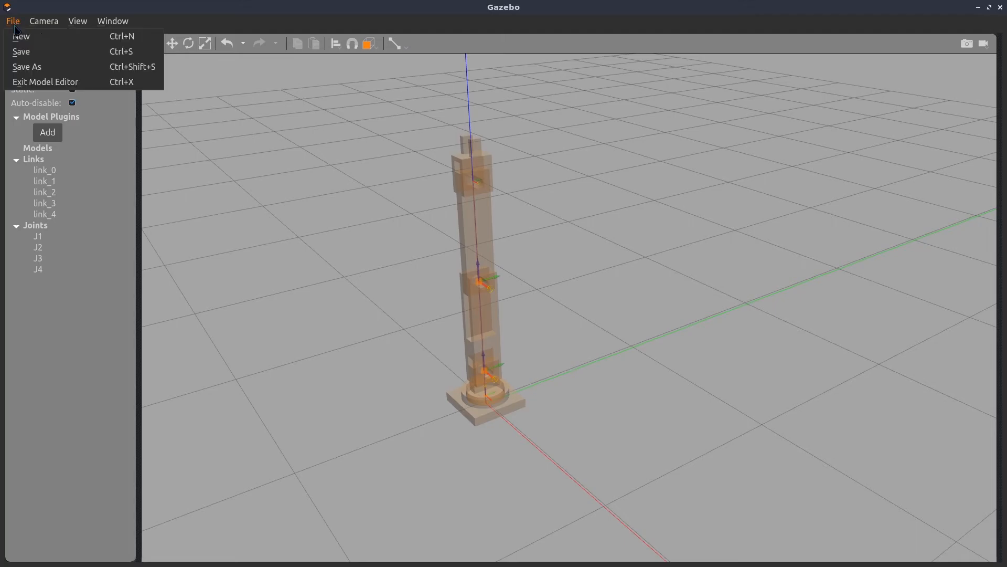
left_click(21, 55)
left_click(595, 294)
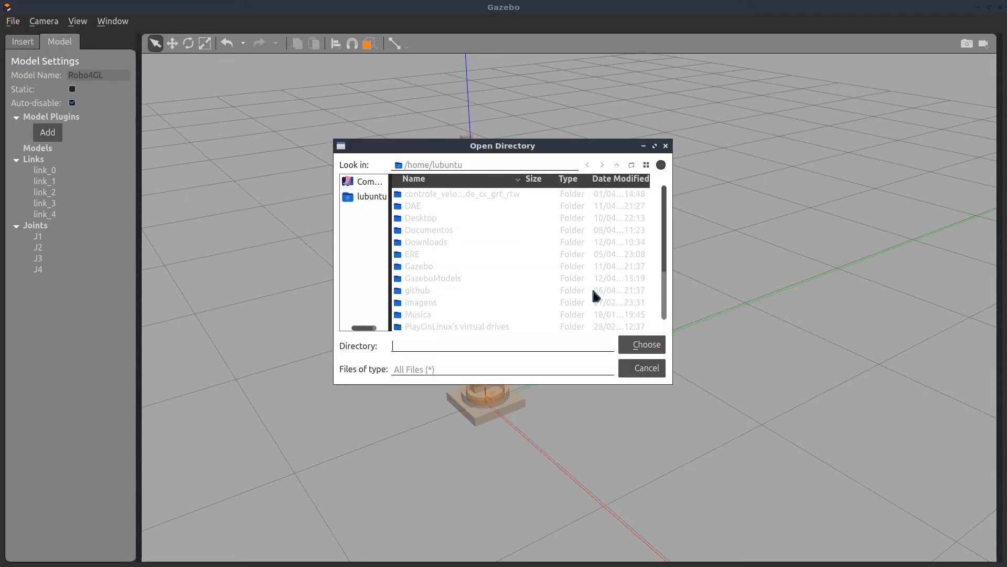
double_click(450, 279)
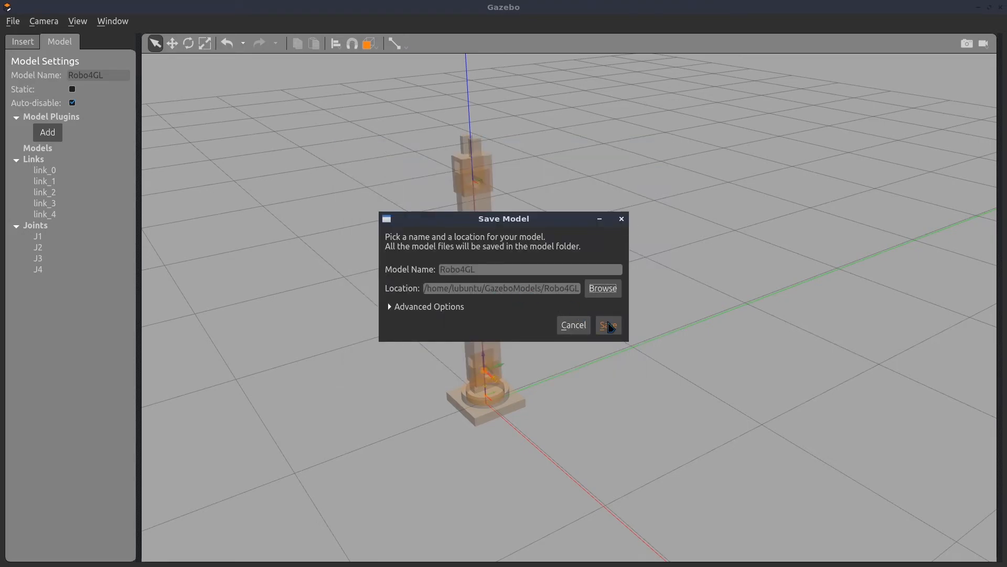
left_click(608, 324)
Exit the Model Editor and close Gazebo
left_click(13, 23)
left_click(32, 83)
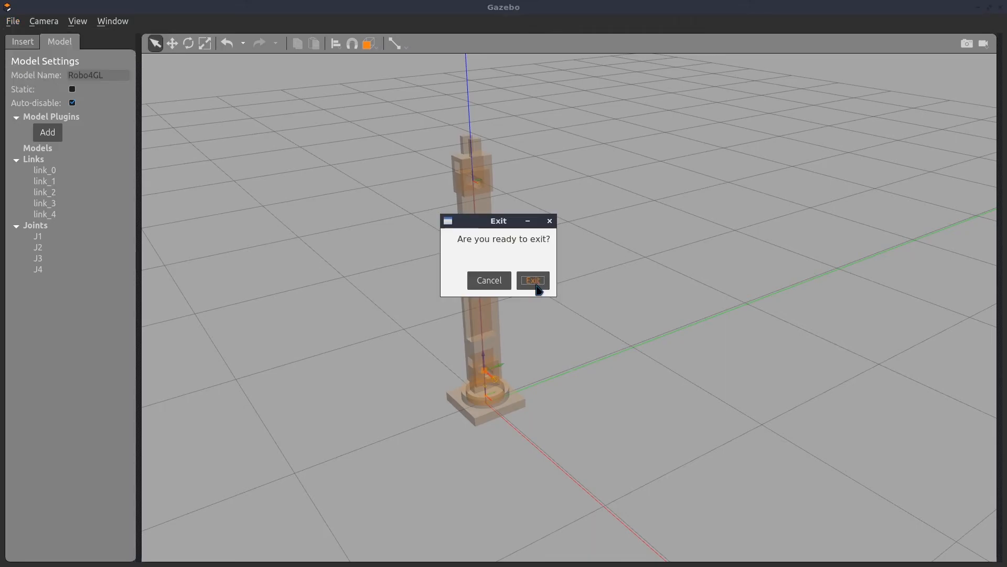
left_click(535, 282)
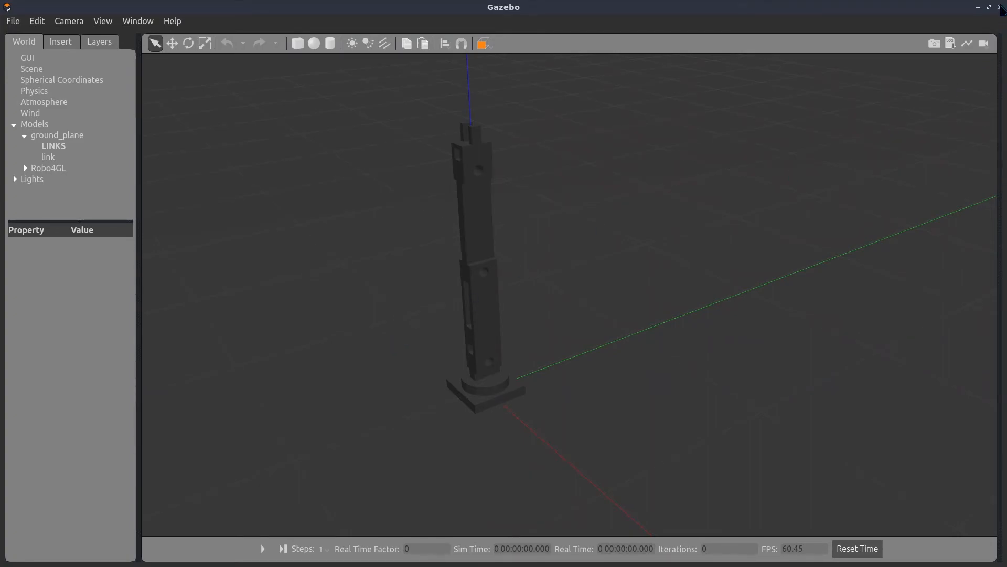
left_click(1000, 7)
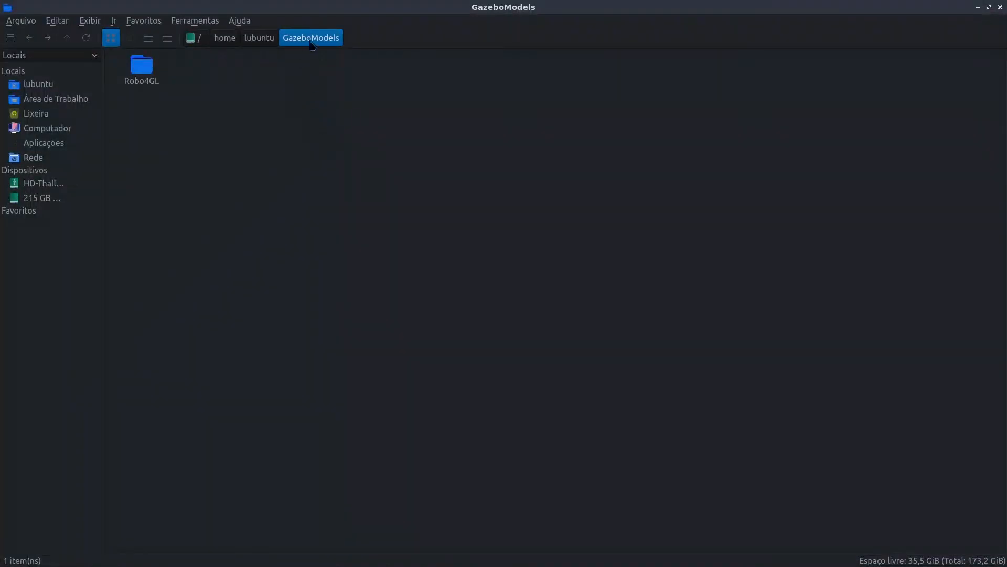
Open the Robo4GL folder in the file manager and open model.sdf in Visual Studio Code
double_click(144, 87)
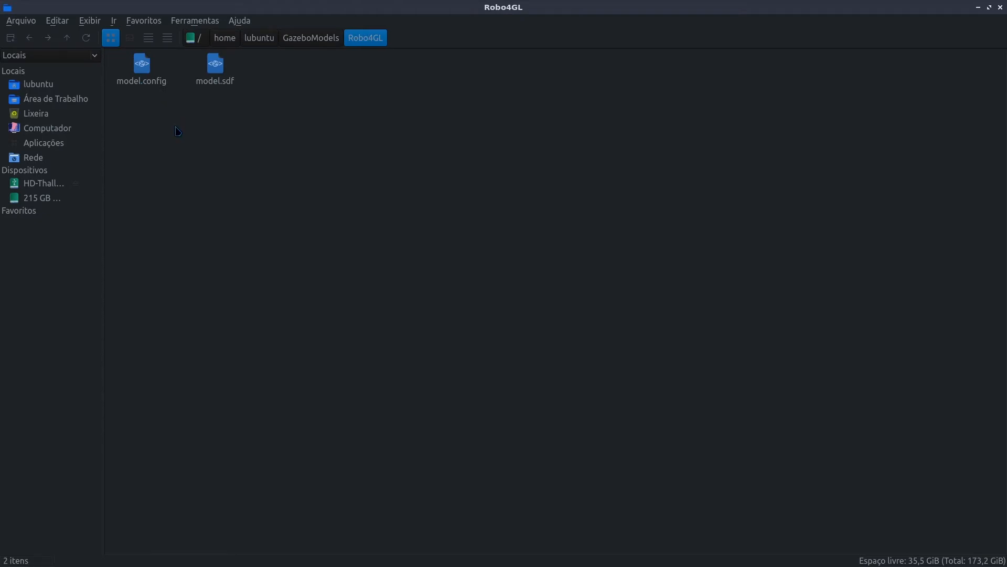
left_click_drag(142, 117, 261, 72)
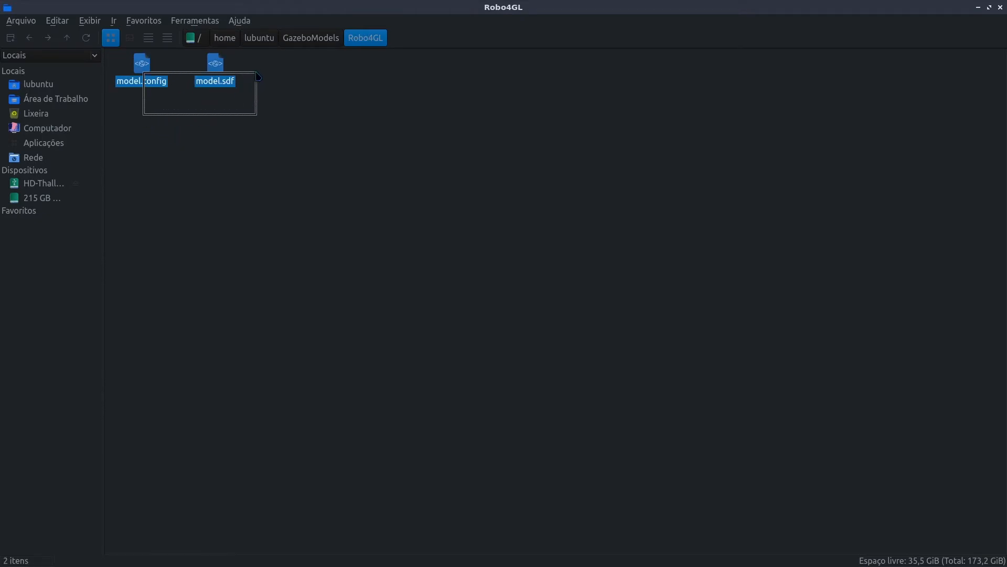
left_click(232, 110)
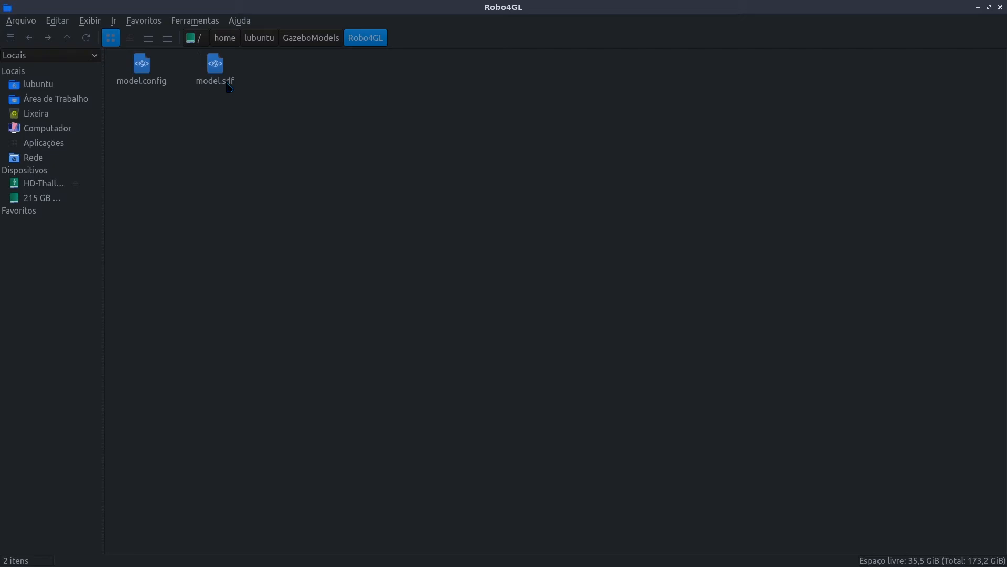
right_click(228, 84)
mouse_move(289, 105)
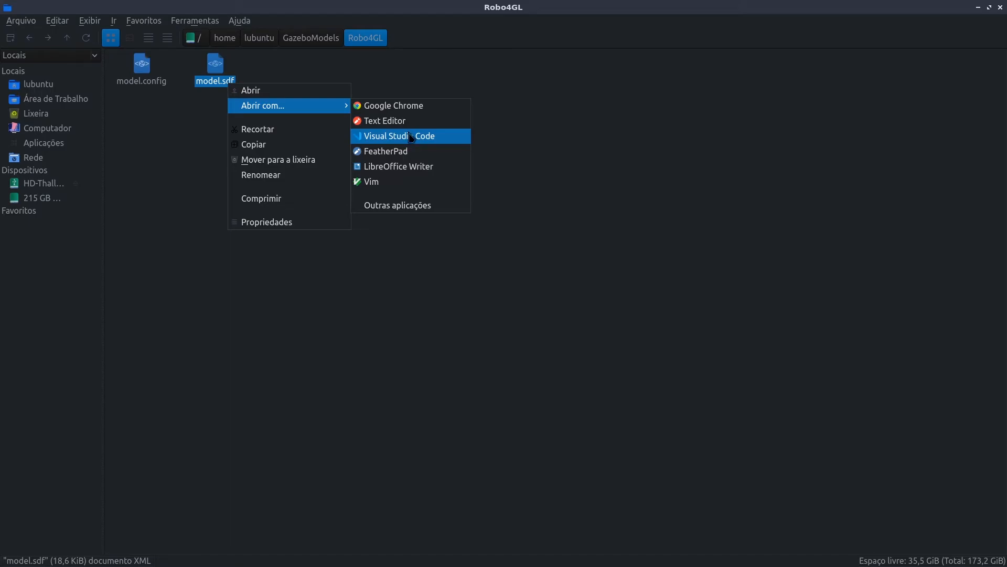
left_click(412, 137)
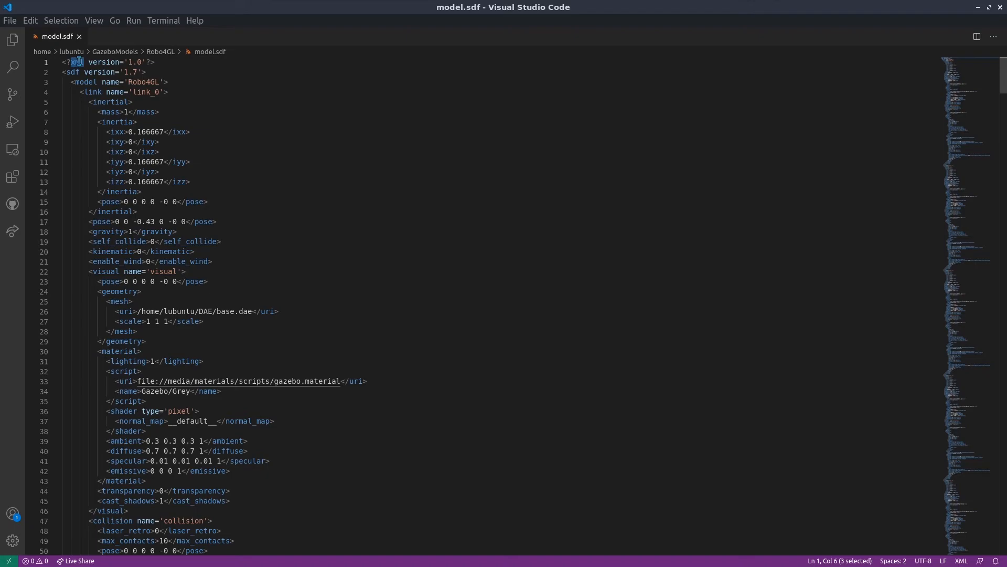
Replace every occurrence of link_0 with base in model.sdf
key("ctrl+h")
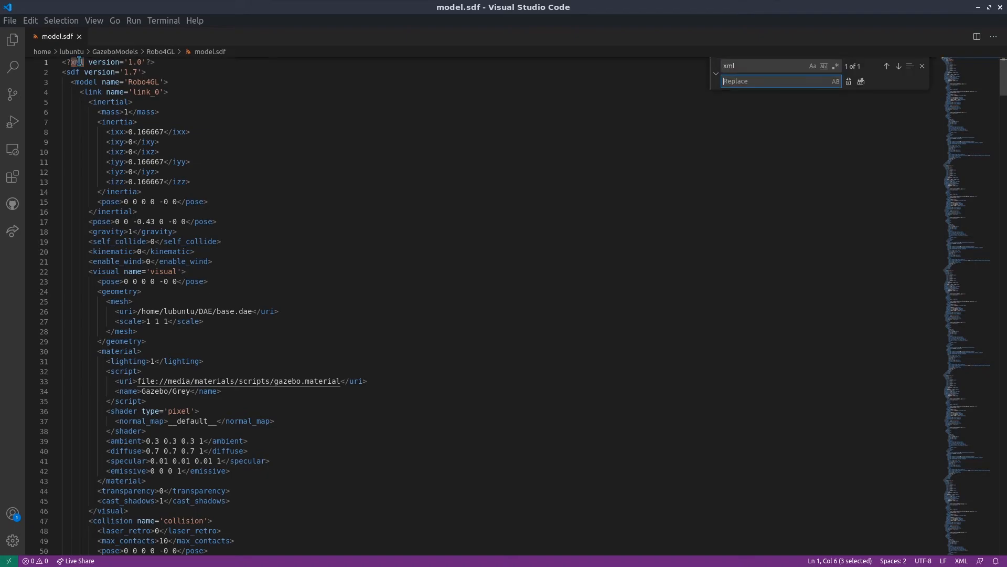
left_click(764, 66)
type("link")
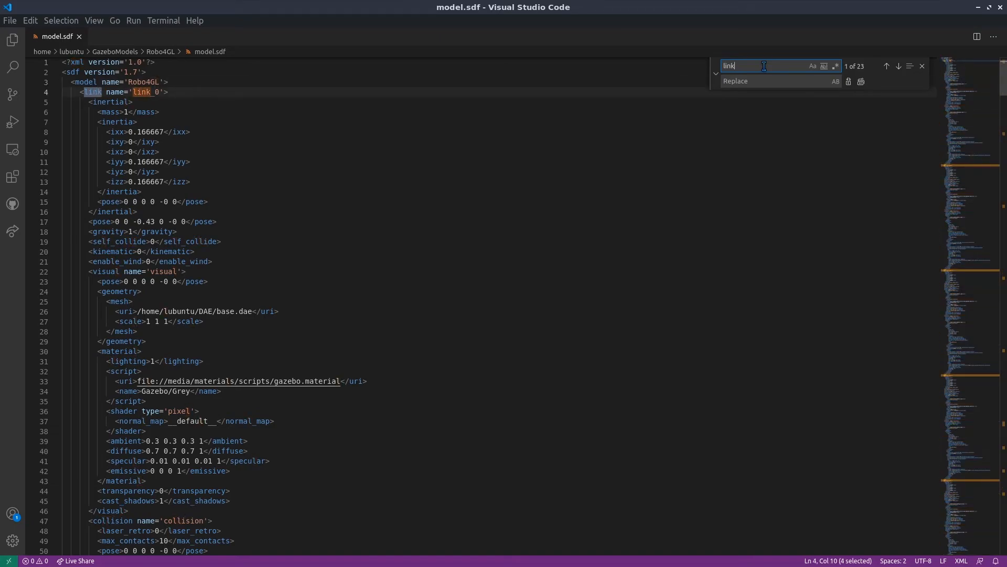
type("_1")
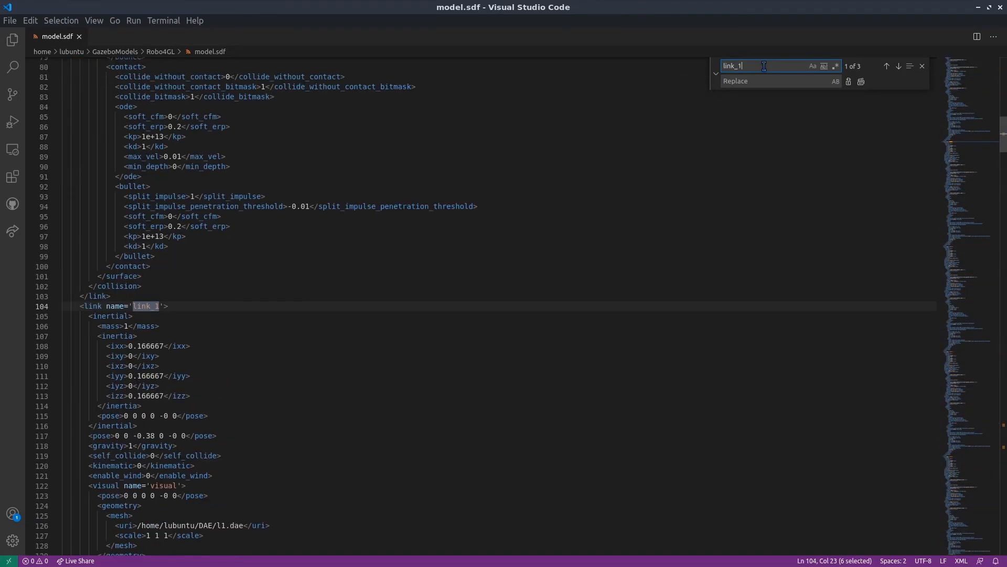
key("BackSpace")
type("0")
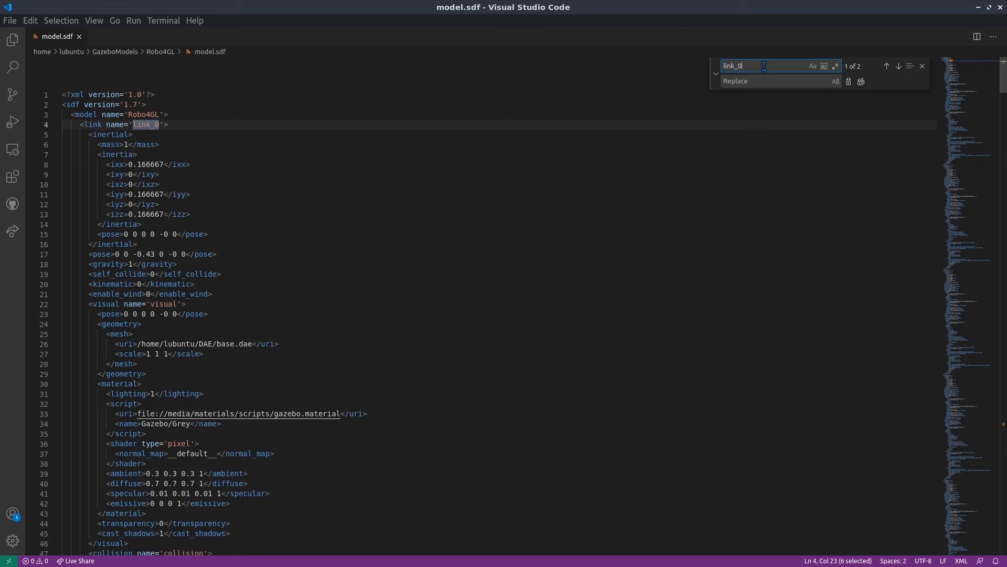
left_click(745, 82)
type("base")
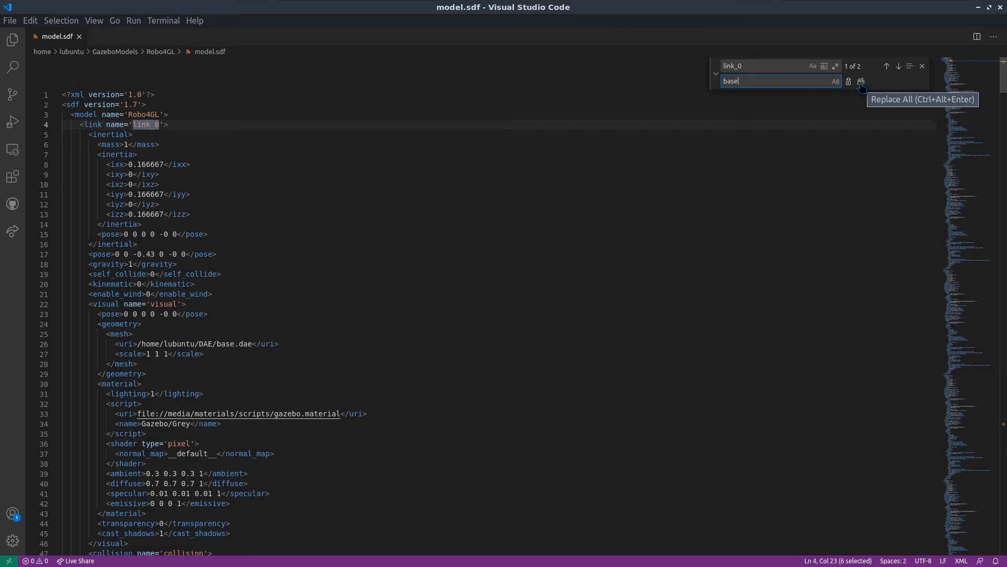
left_click(862, 85)
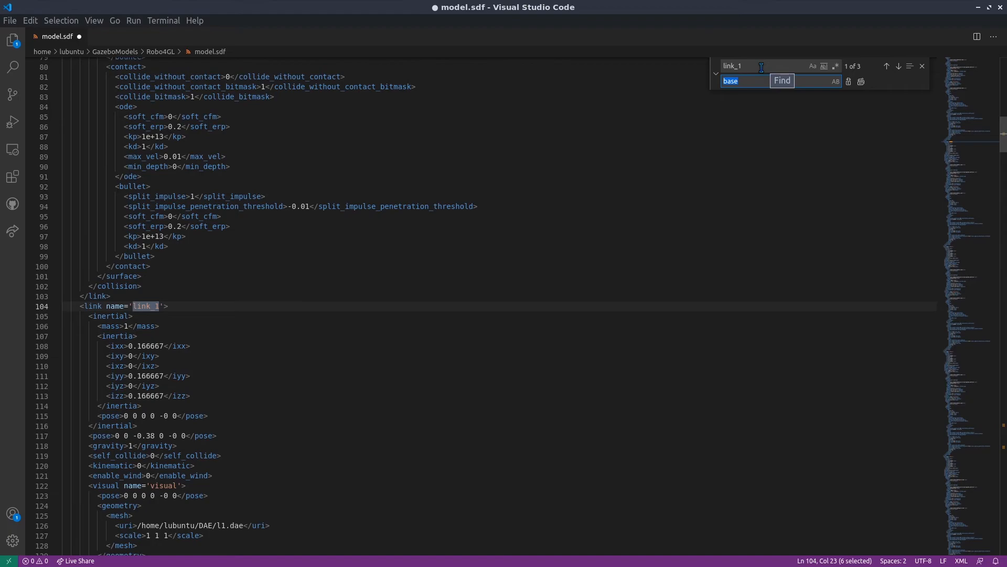
Replace every occurrence of link_1 with L1, link_2 with L2 and link_3 with L3 in model.sdf
type("L1")
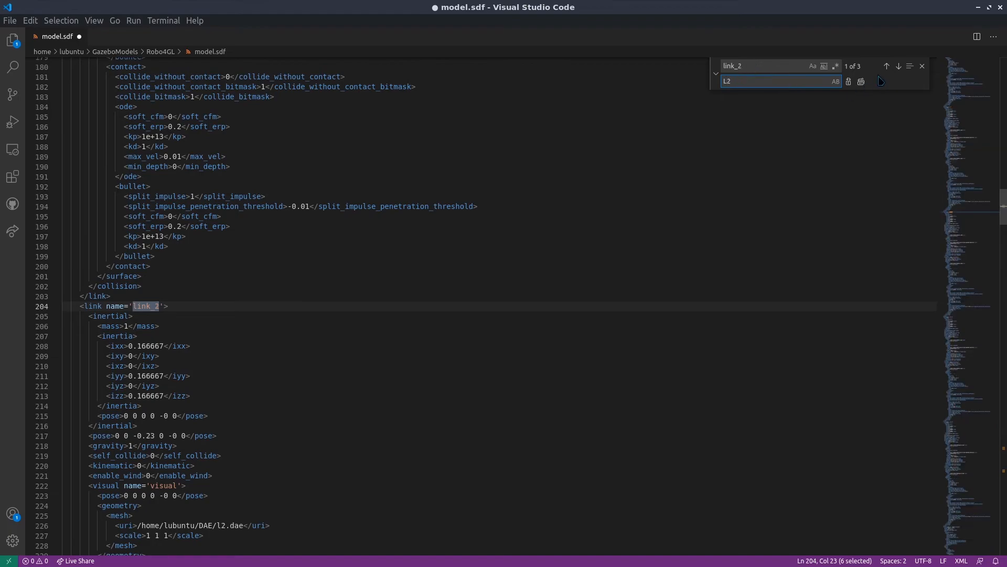
left_click(861, 83)
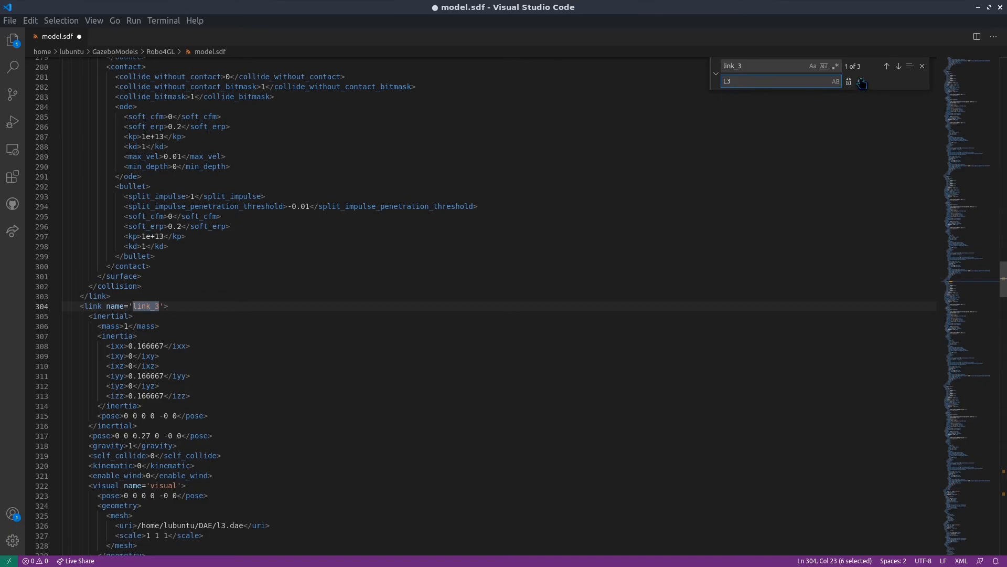
left_click(862, 83)
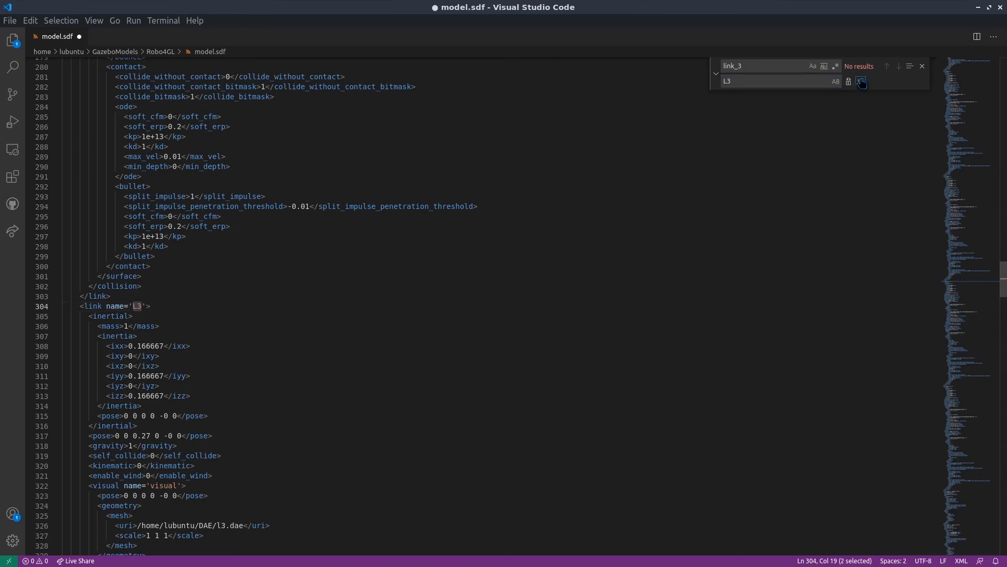
Replace every occurrence of link_4 with L4 in model.sdf and save the file
left_click(764, 80)
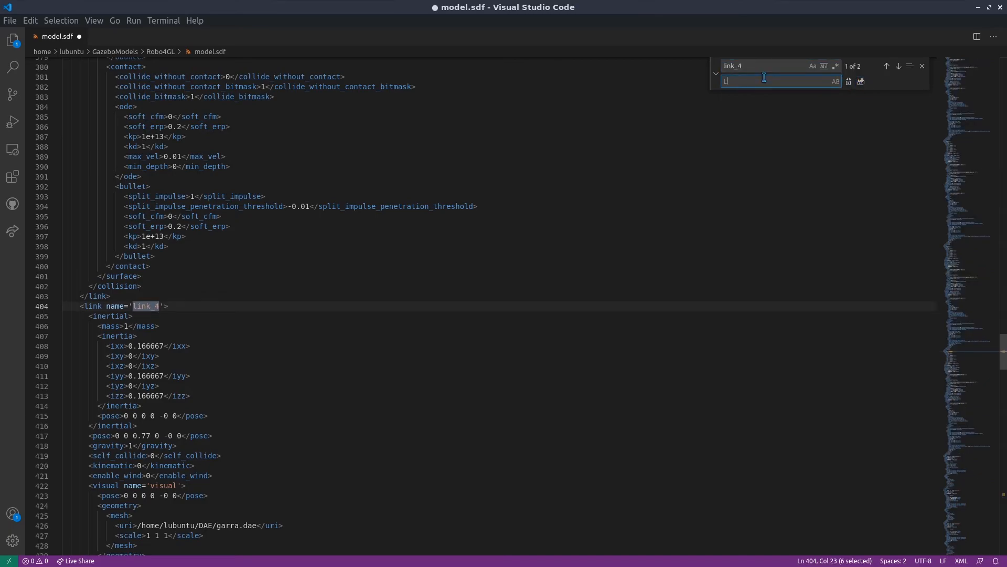
type("4")
key("ctrl+alt+Return")
key("Escape")
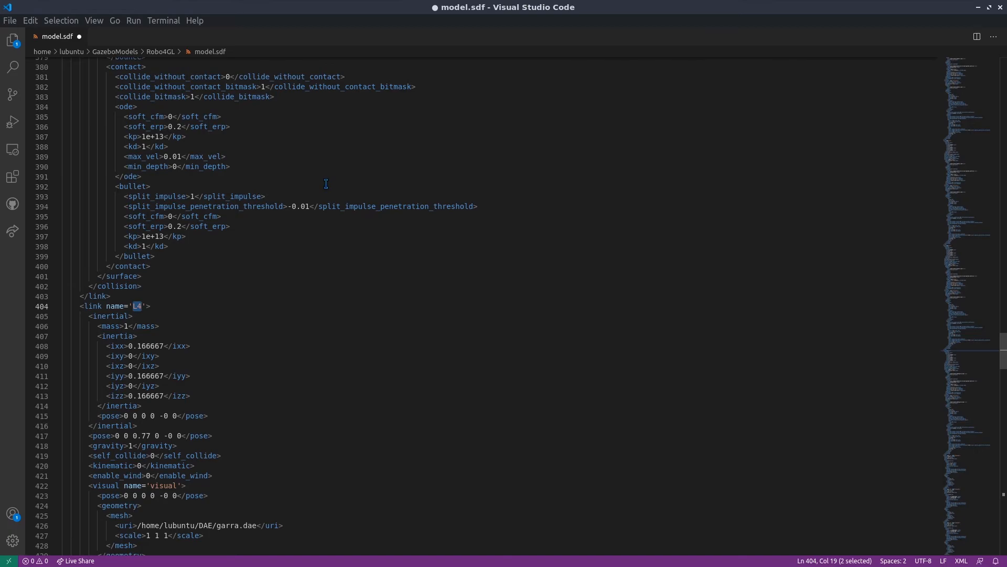
key("ctrl+s")
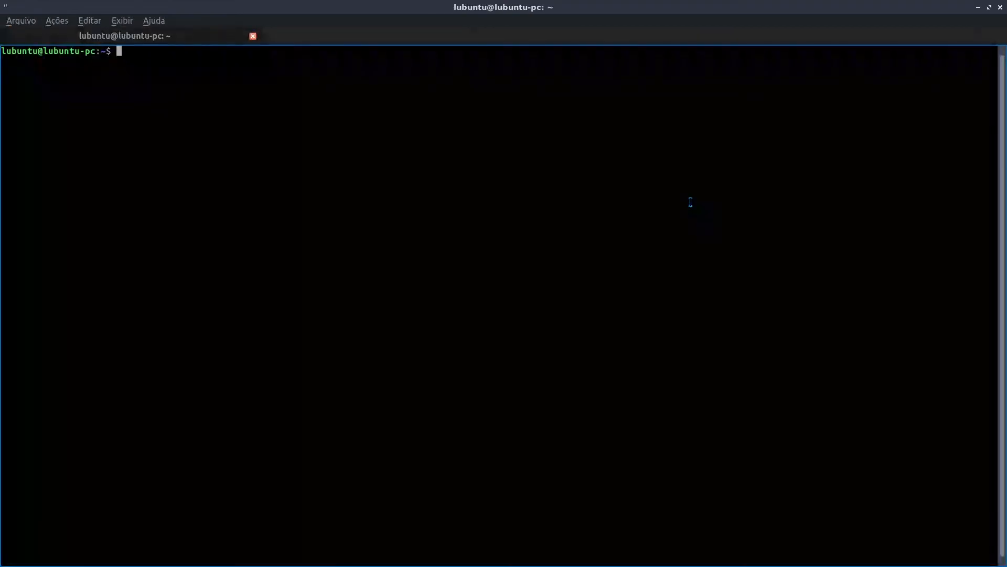
Launch Gazebo from the terminal with gazebo -u and insert the Robo4GL model at the world origin
type("gazebo -u")
key("Return")
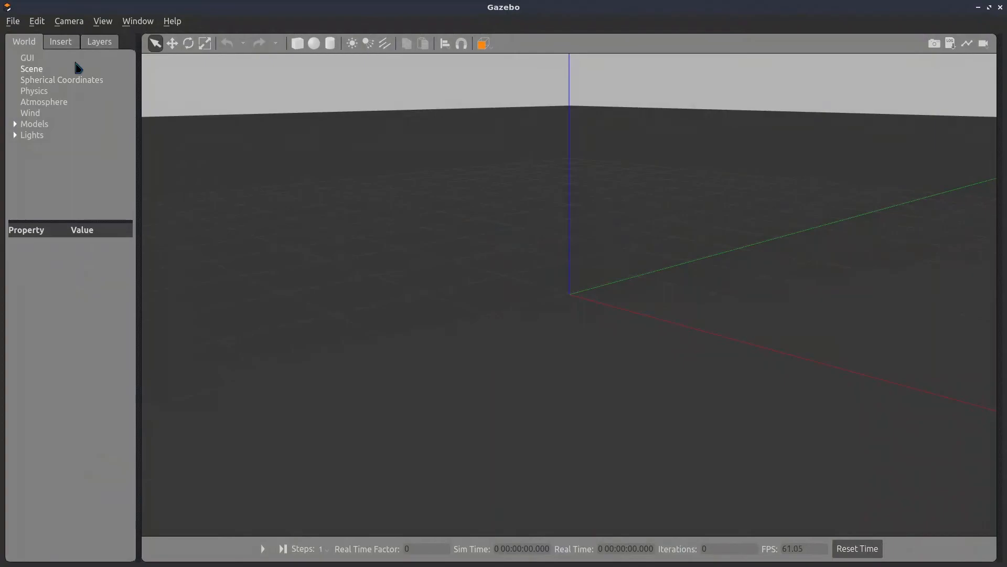
left_click(57, 43)
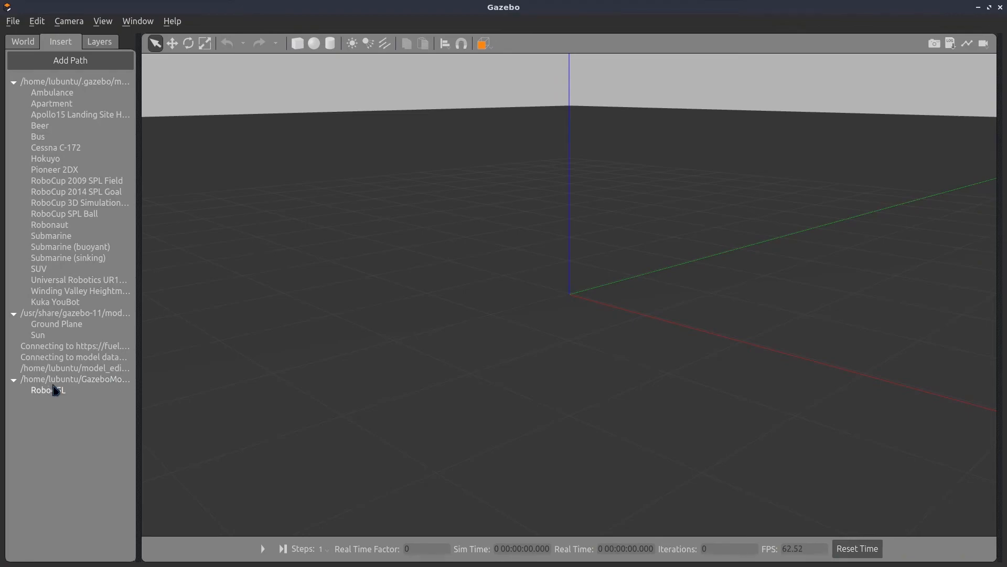
left_click(79, 389)
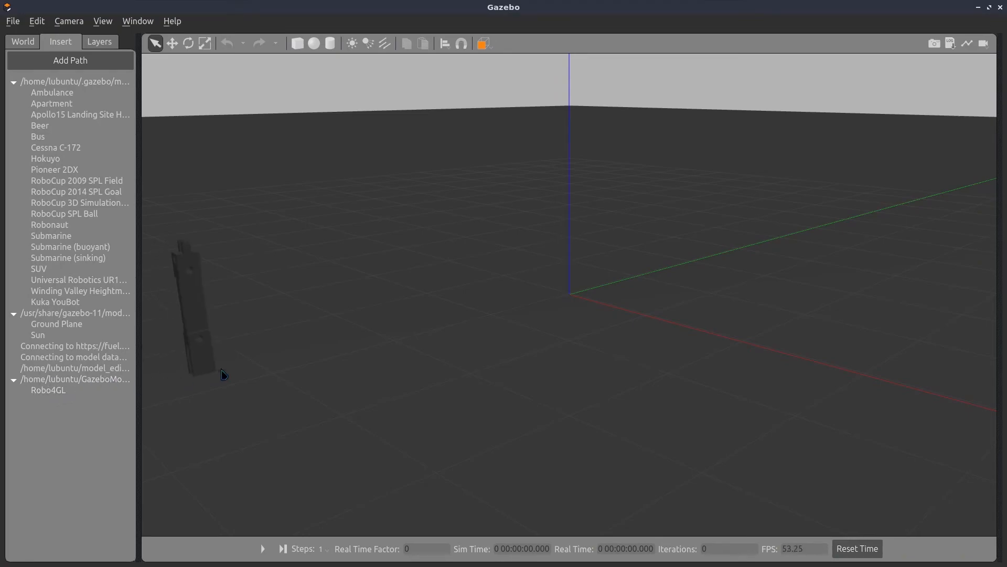
left_click(573, 300)
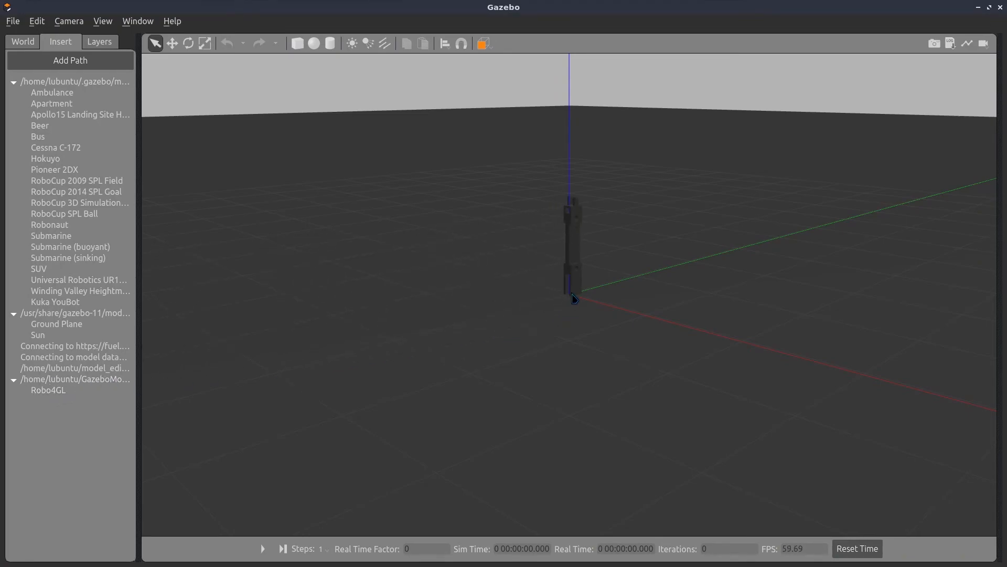
Set the Robo4GL model's x position to 0 and open the kinematic property of its base link for editing
left_click(25, 42)
left_click(14, 125)
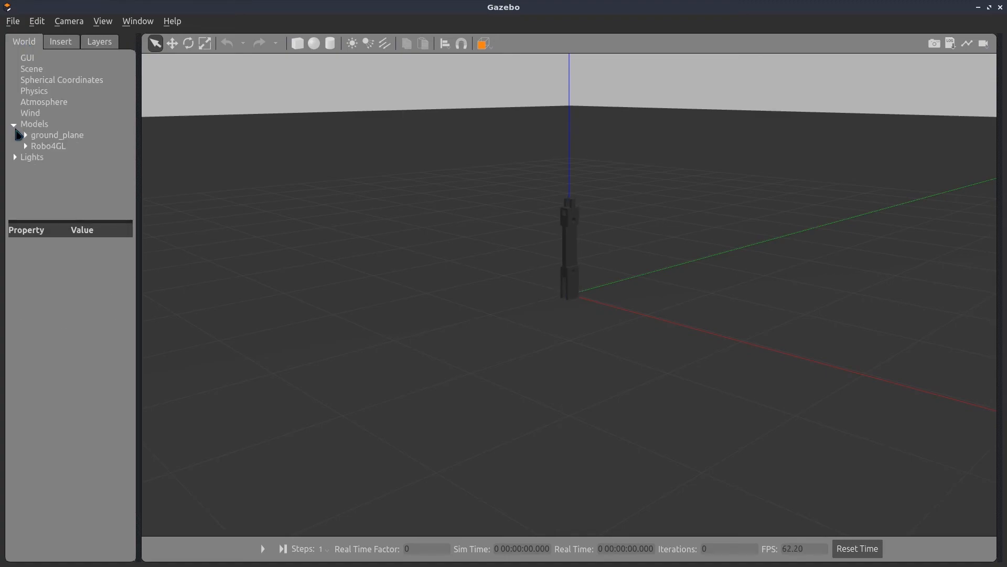
left_click(40, 146)
left_click(14, 288)
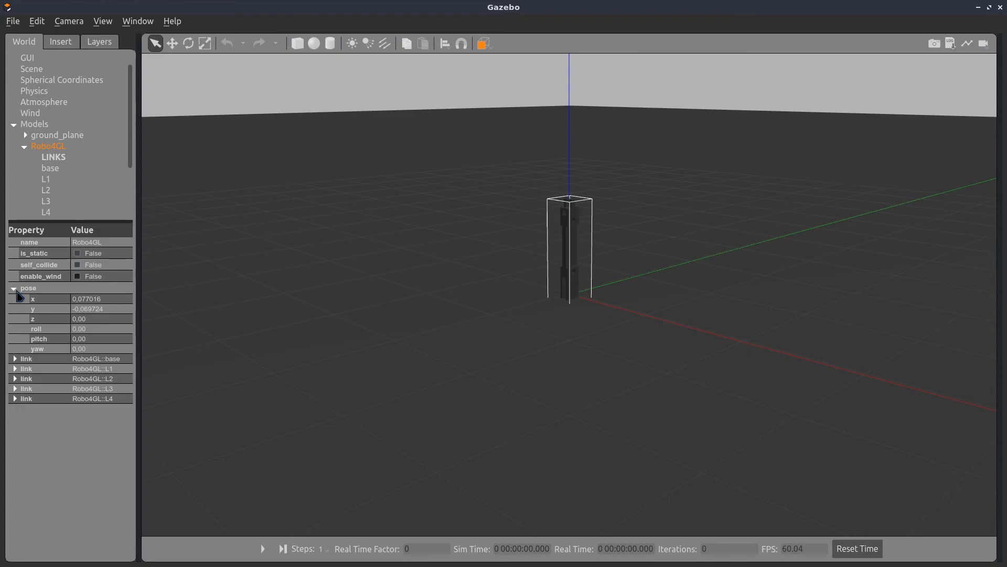
left_click(101, 301)
type("0")
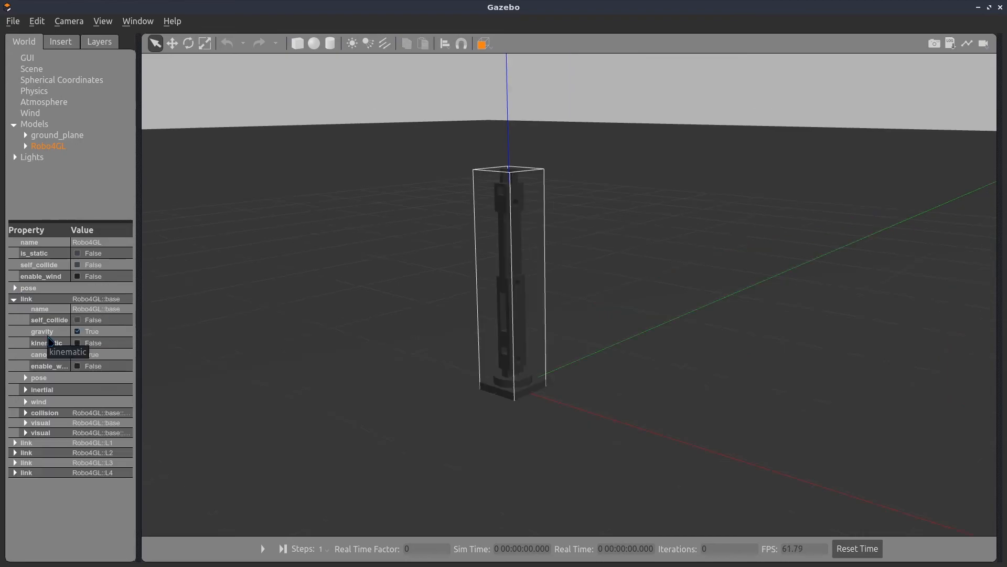
left_click(78, 343)
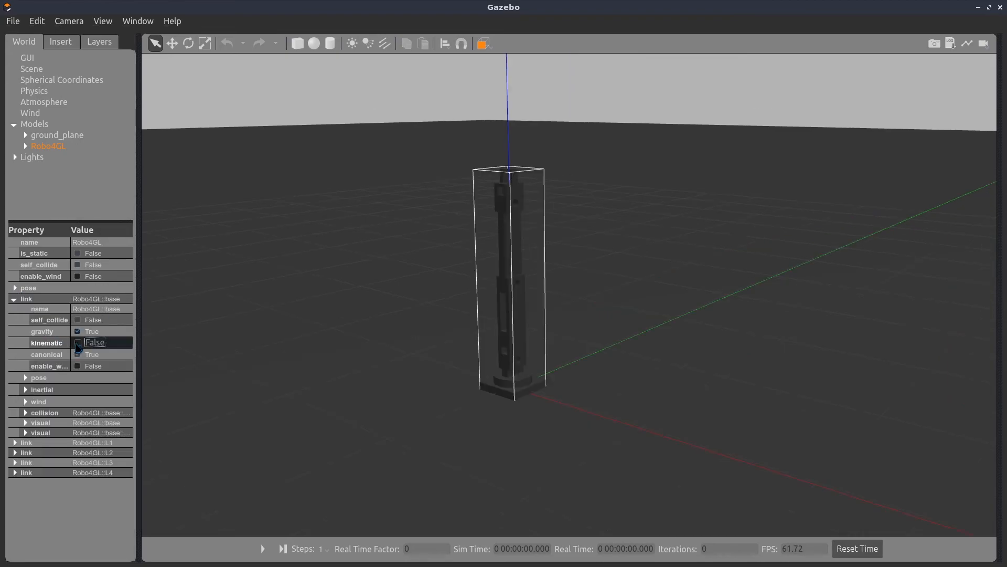
Show the joint position controls for Robo4GL and set their unit to degrees
left_click(999, 208)
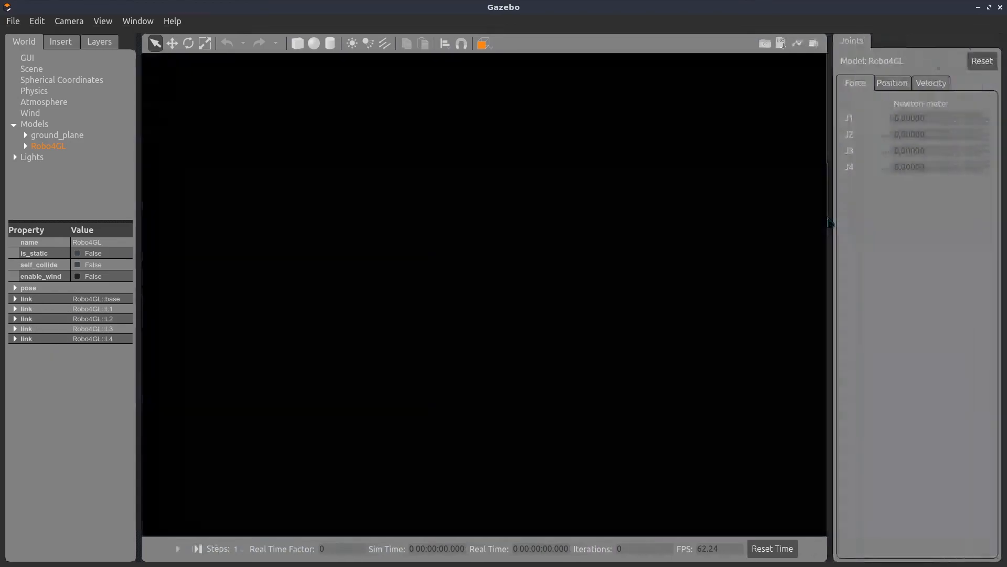
left_click(207, 247)
left_click(53, 168)
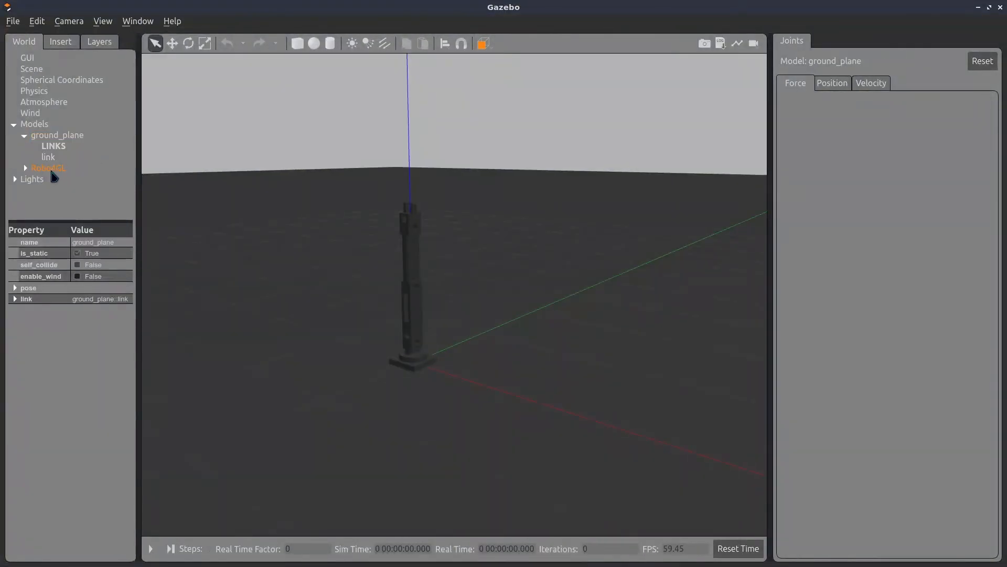
left_click(836, 84)
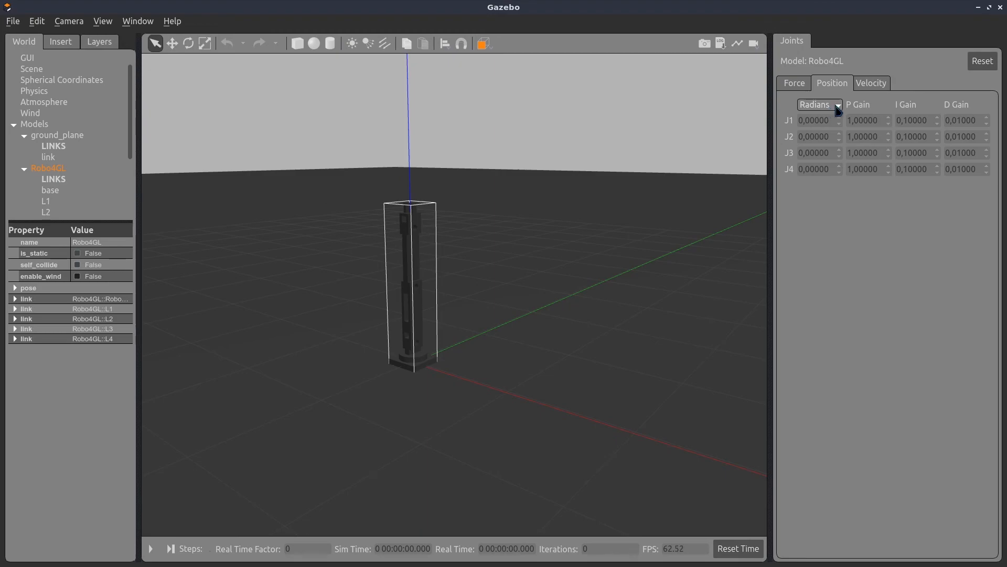
left_click(839, 108)
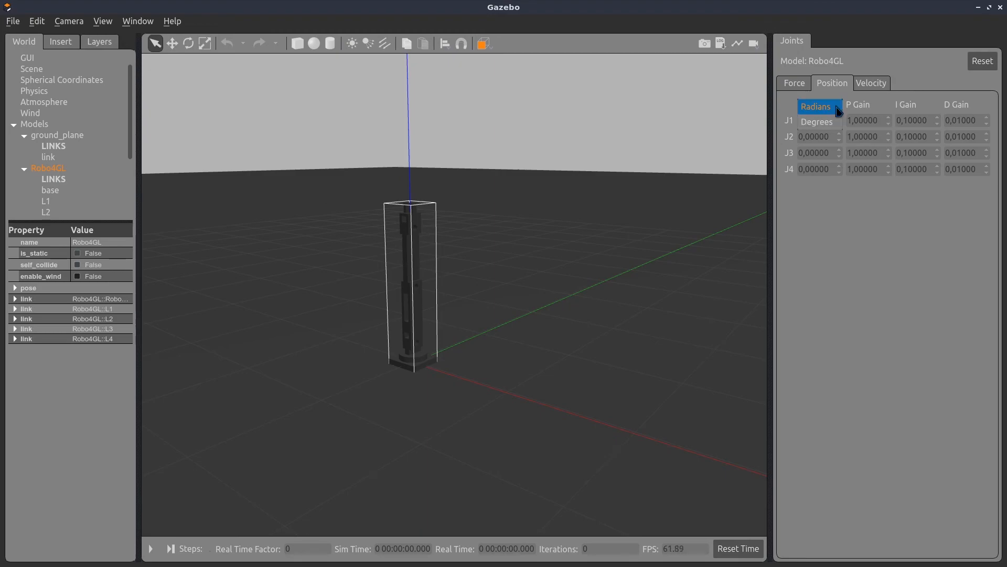
left_click(832, 126)
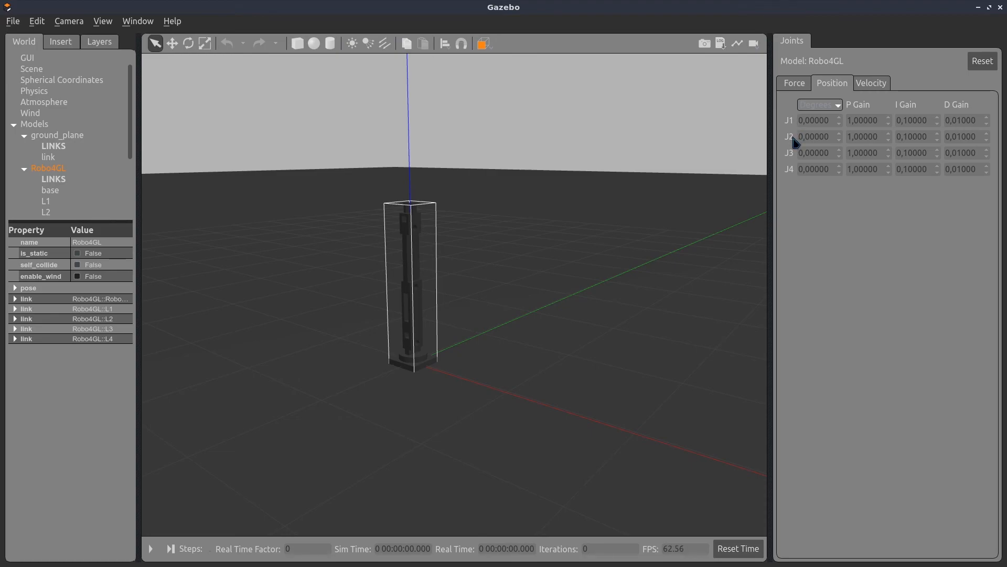
Set the position controllers of joints J1 to J4 to a P gain of 100 and a D gain of 10.01
type("1")
key("BackSpace")
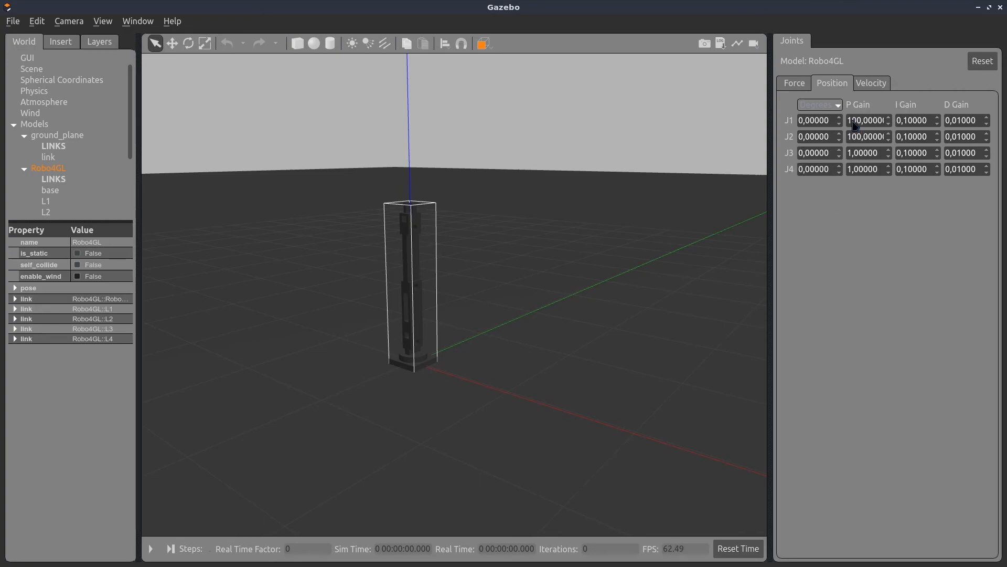
left_click(849, 152)
type("00")
left_click(850, 170)
type("00")
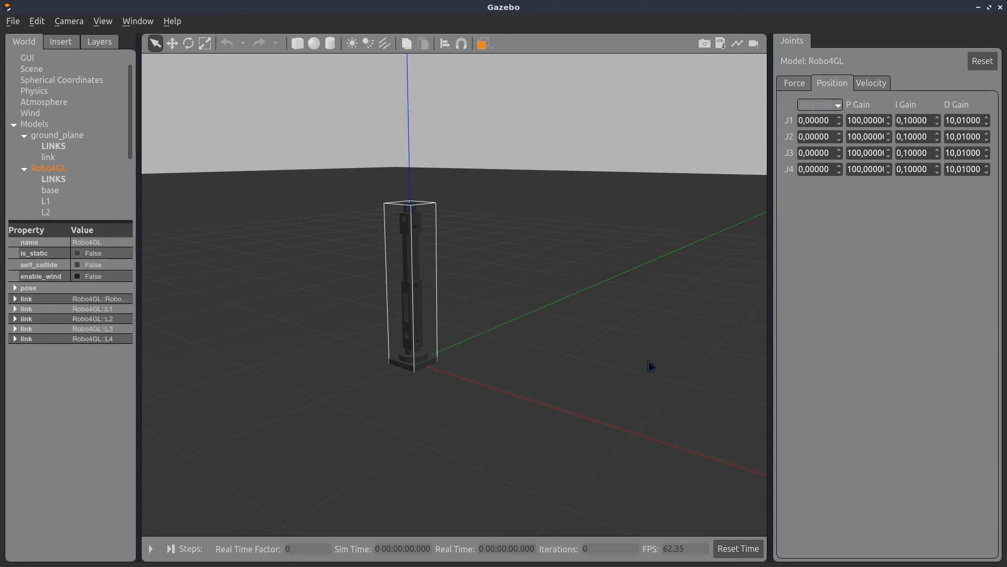
Start the simulation and set the position of joint J3 to 10 degrees
left_click(150, 549)
type("1")
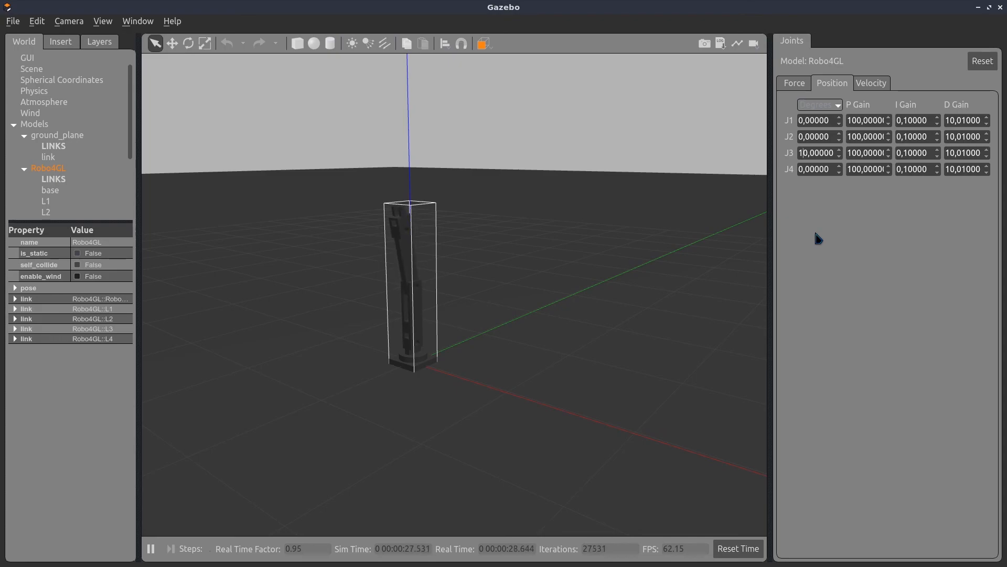
scroll(414, 278, "up", 5)
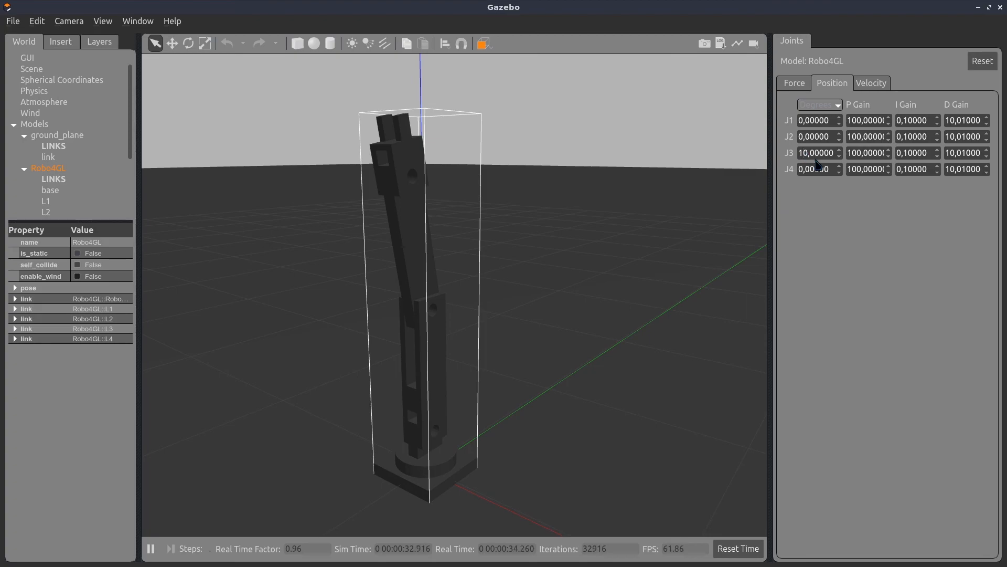
Step joint J3's position through 20, 30, 40 and 50 degrees, ending at 90 degrees
key("BackSpace")
type("2")
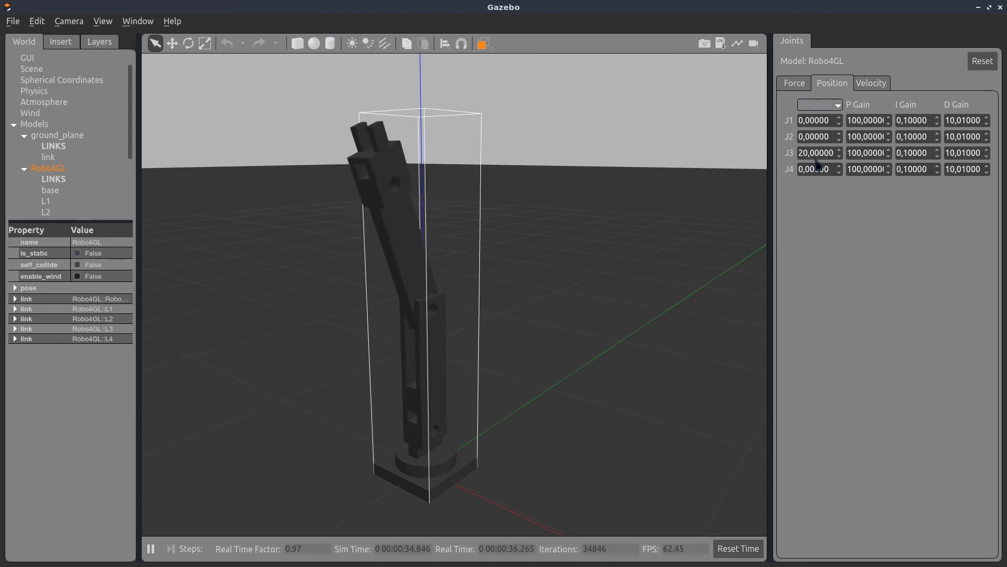
key("BackSpace")
type("3")
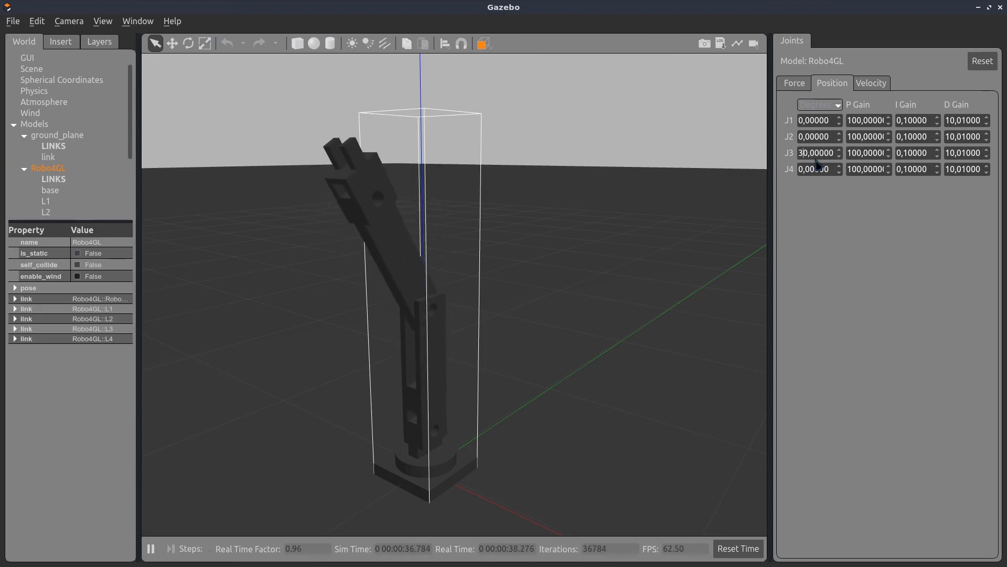
key("BackSpace")
type("4")
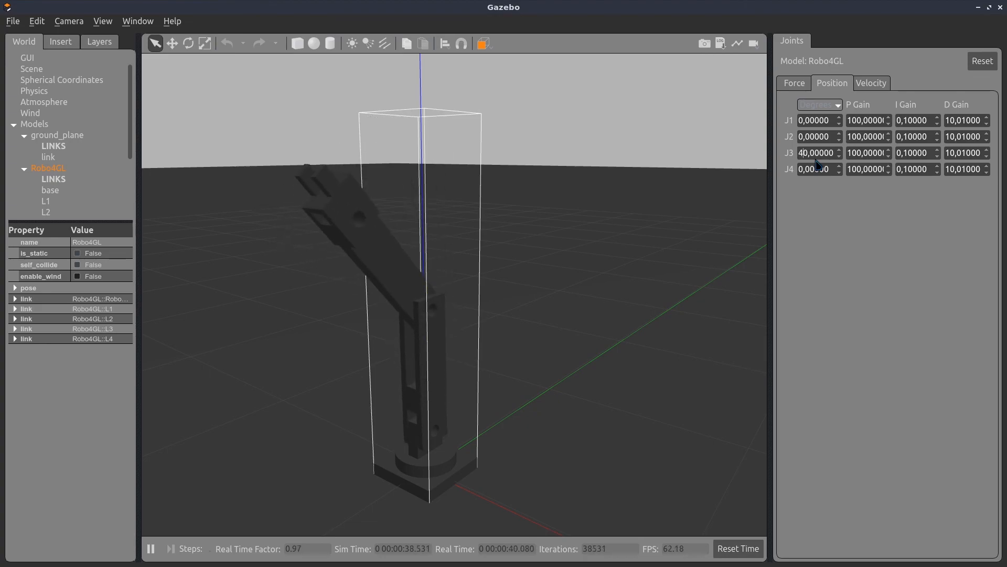
key("BackSpace")
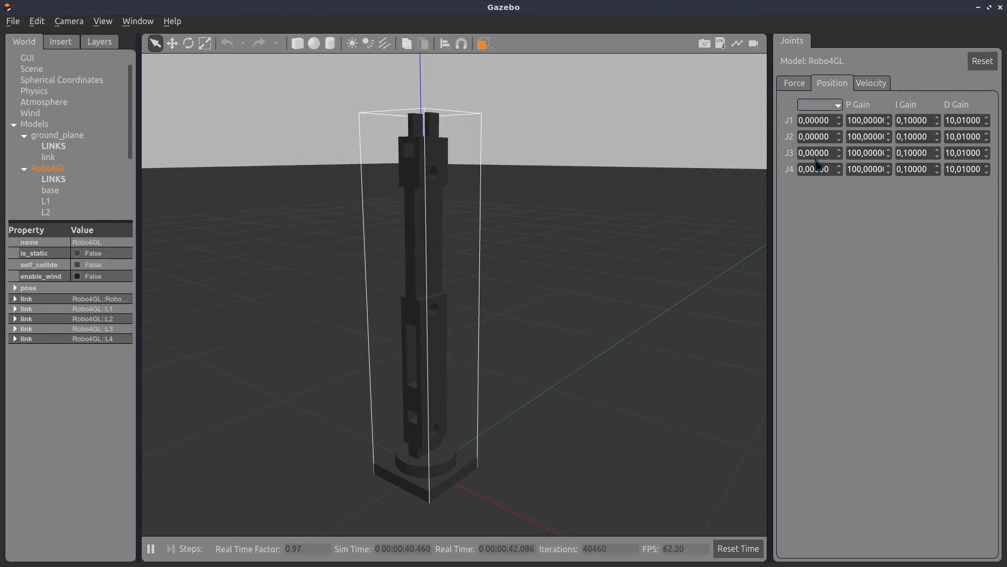
type("5")
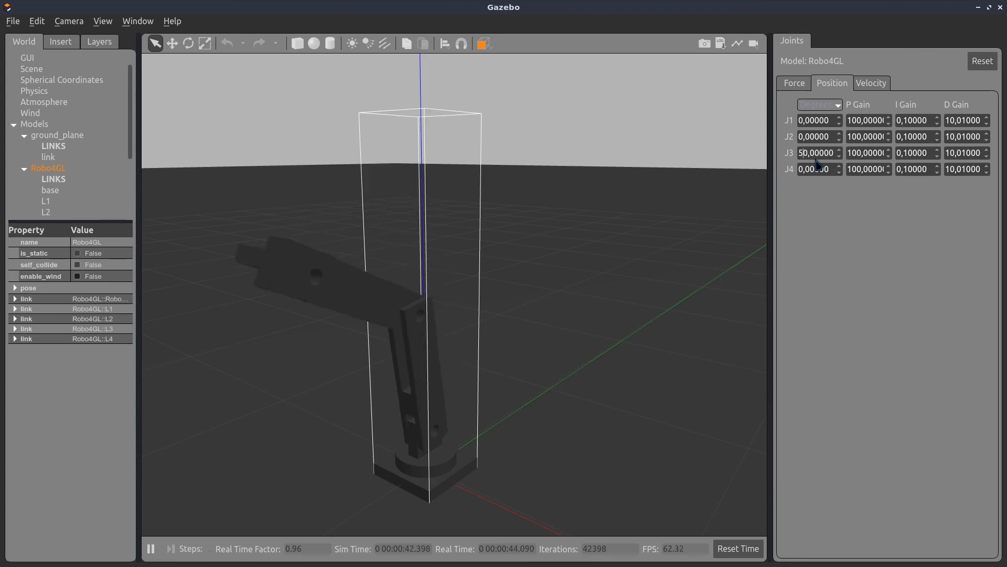
type("9")
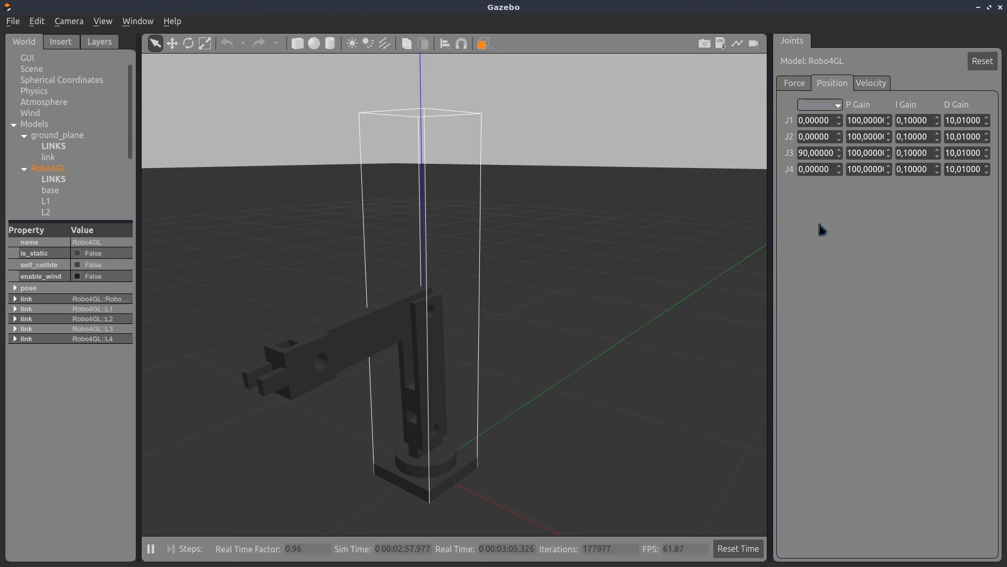
Set joint J2 to -20 degrees and swing joint J1 between -80 and 80 degrees
type("2")
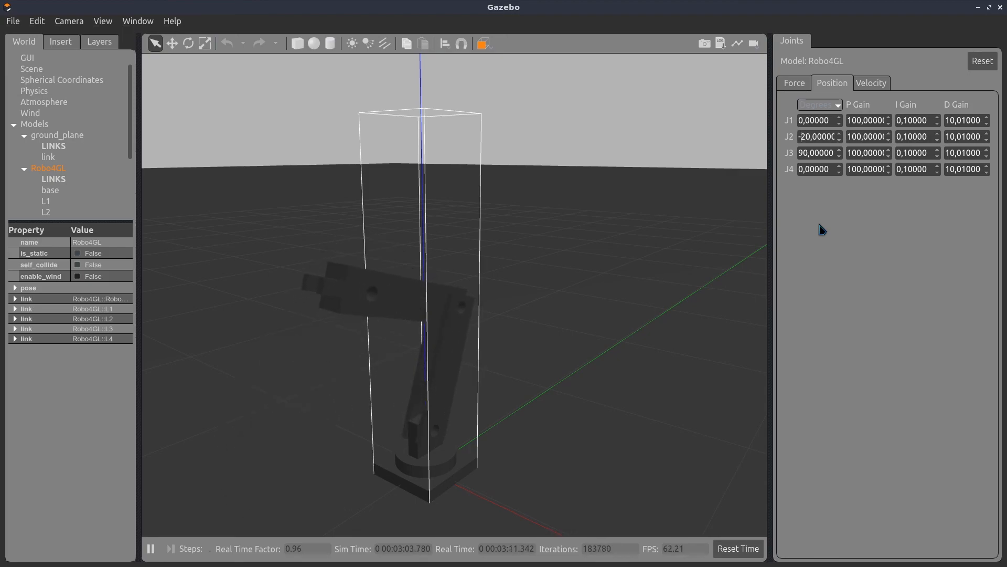
type("9")
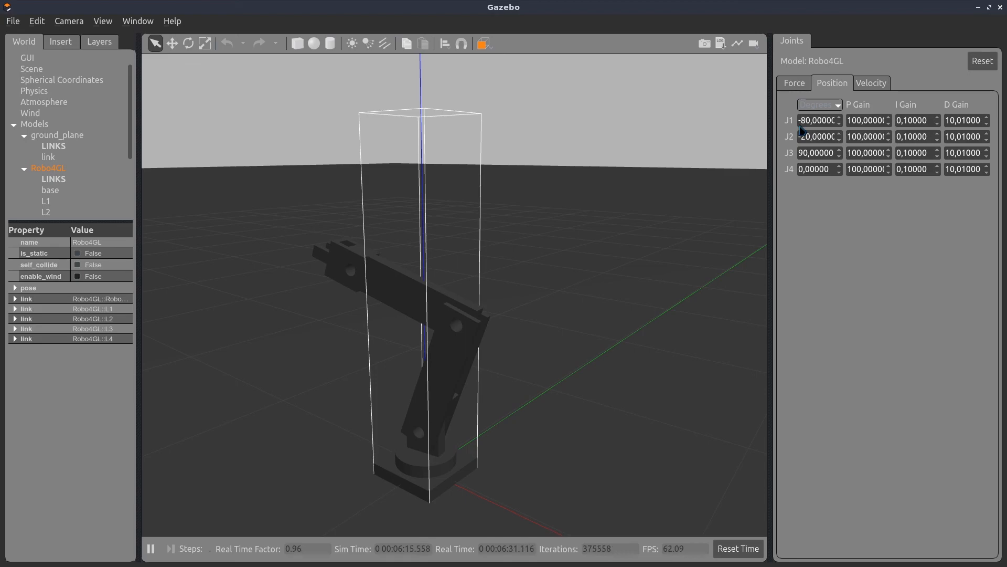
key("BackSpace")
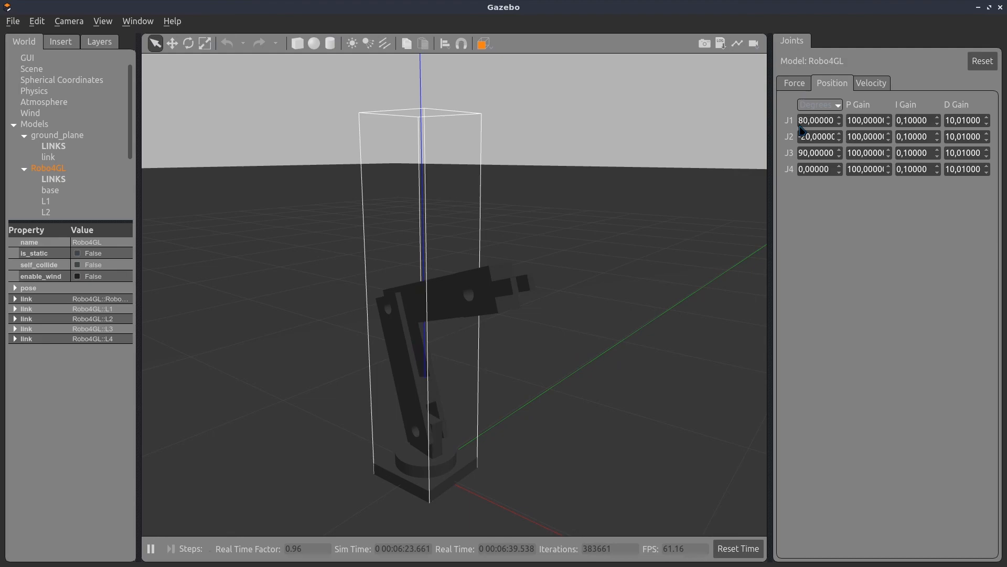
type("-")
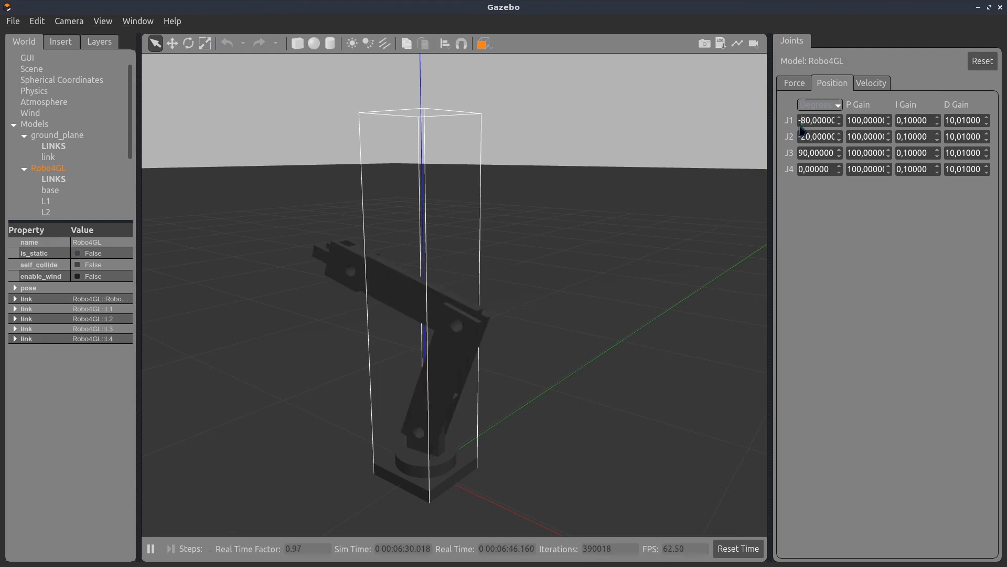
key("BackSpace")
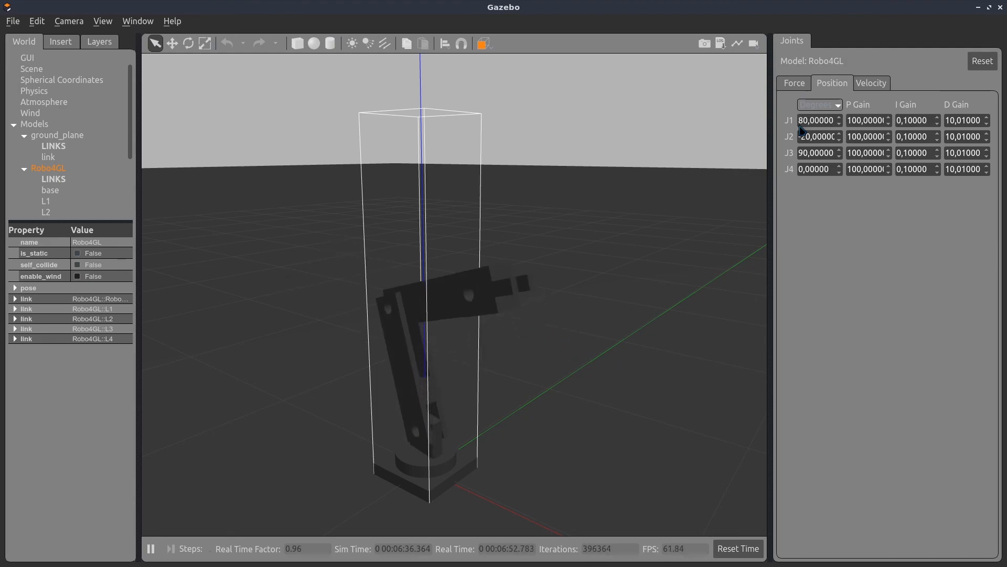